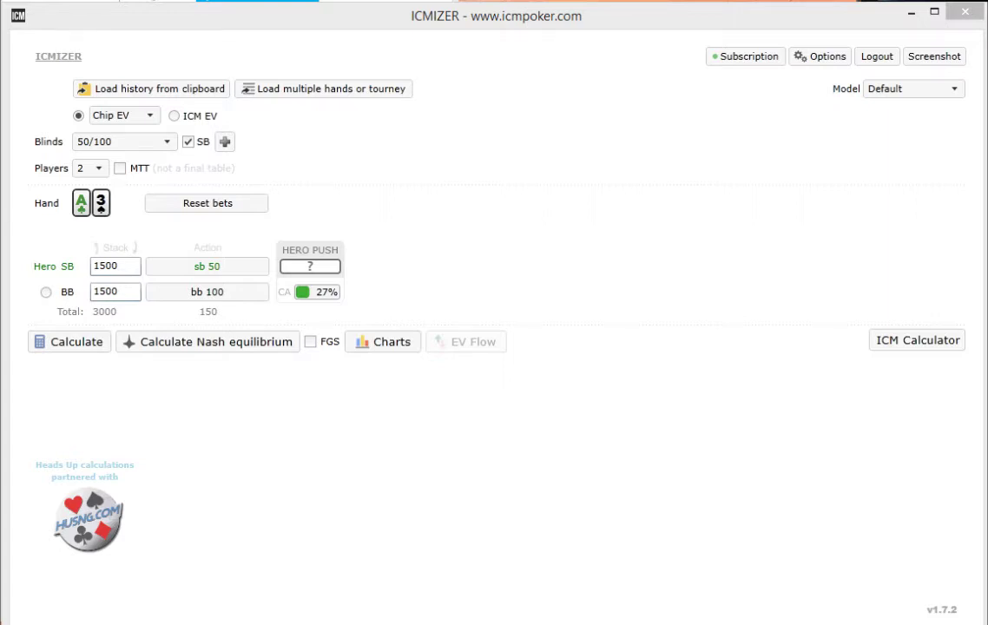
left_click(135, 121)
left_click(132, 116)
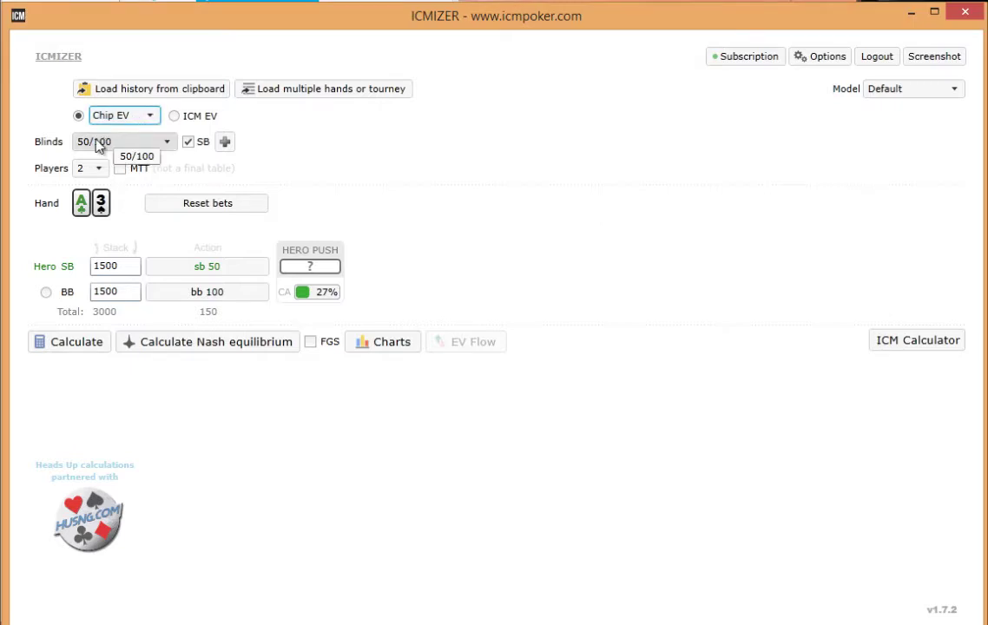
left_click(92, 169)
left_click(95, 171)
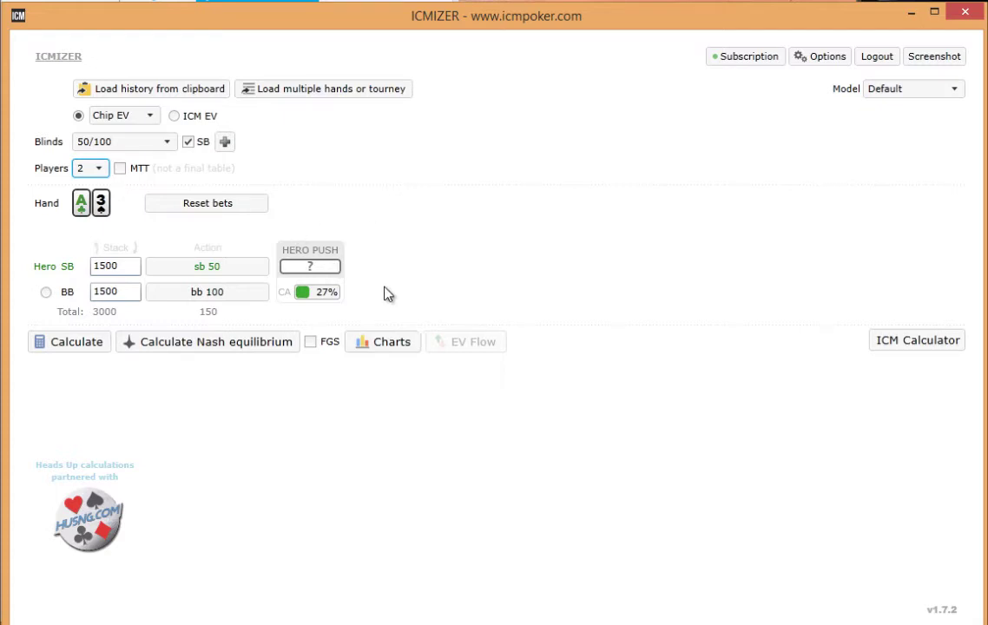
Step: Review the big blind's calling range and calculate the hero's small blind push range
left_click(334, 296)
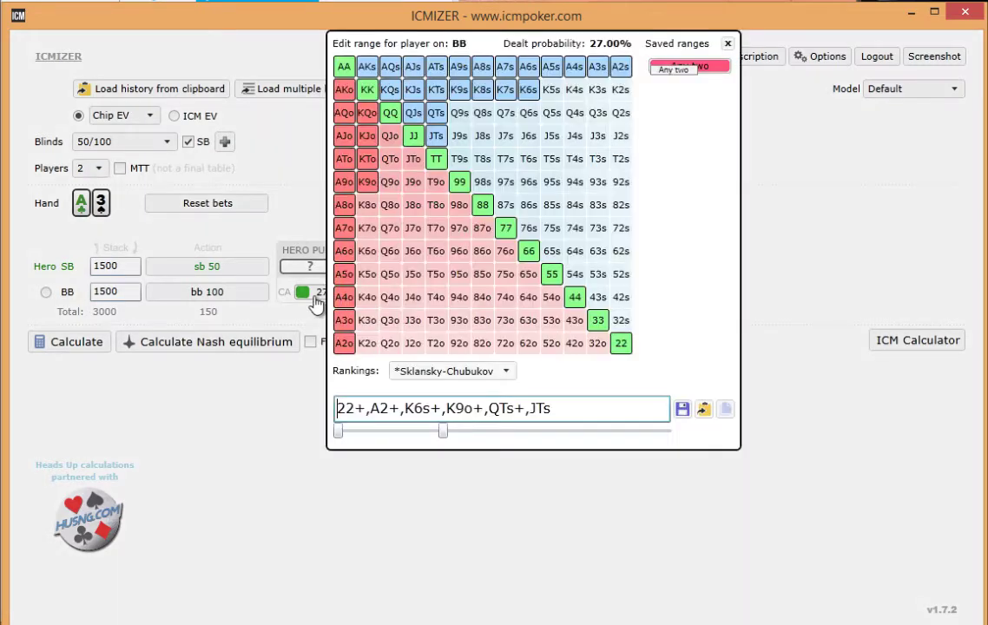
mouse_move(445, 435)
left_mouse_down()
mouse_move(398, 434)
mouse_move(453, 436)
mouse_move(444, 436)
left_mouse_up()
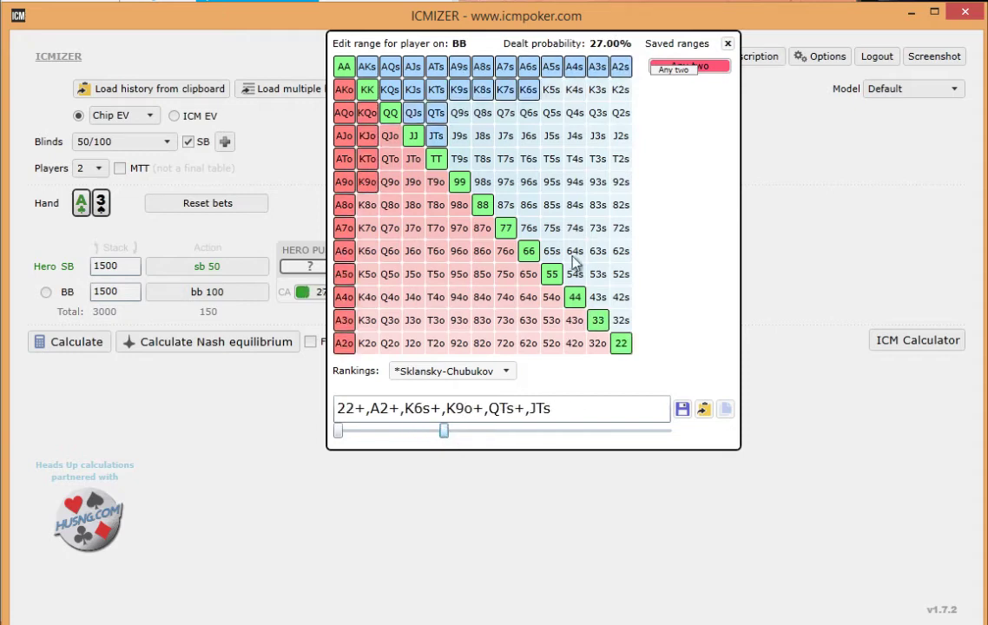
left_click(728, 44)
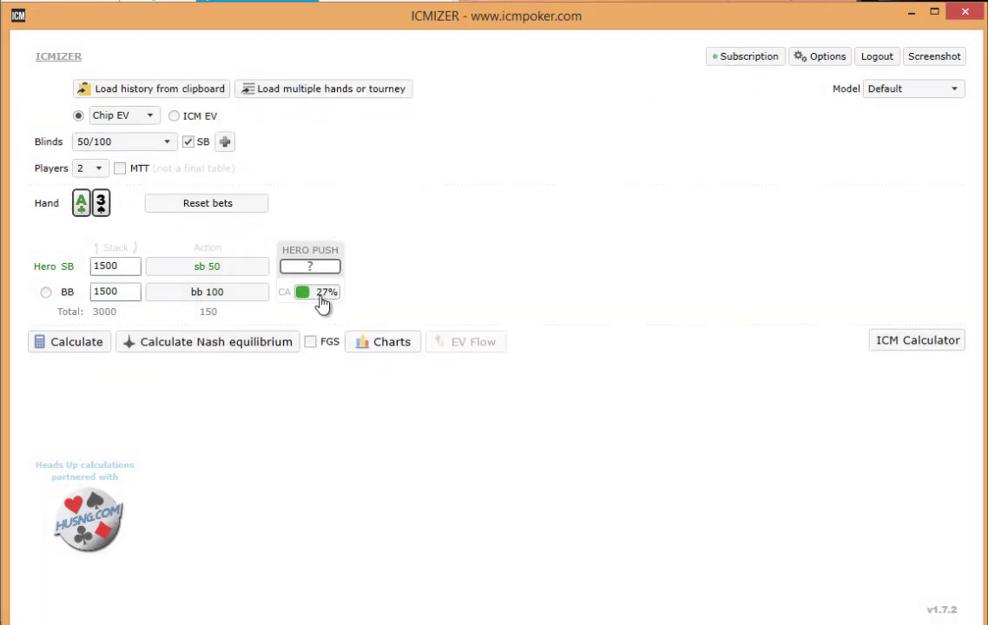
left_click(77, 344)
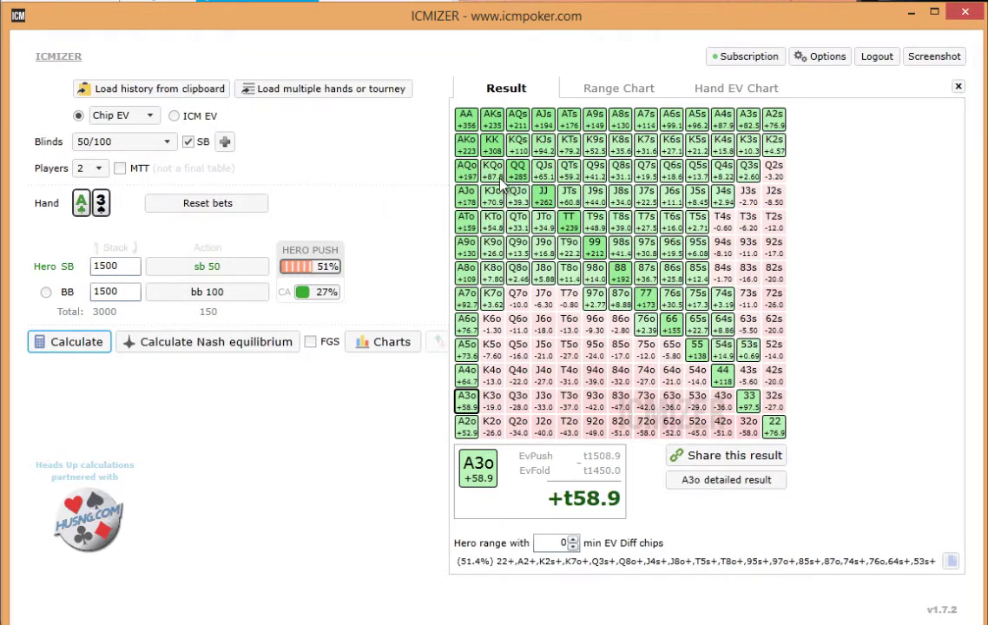
Step: Make the big blind the hero and set the small blind's action to an all-in push of 1500
left_click(46, 293)
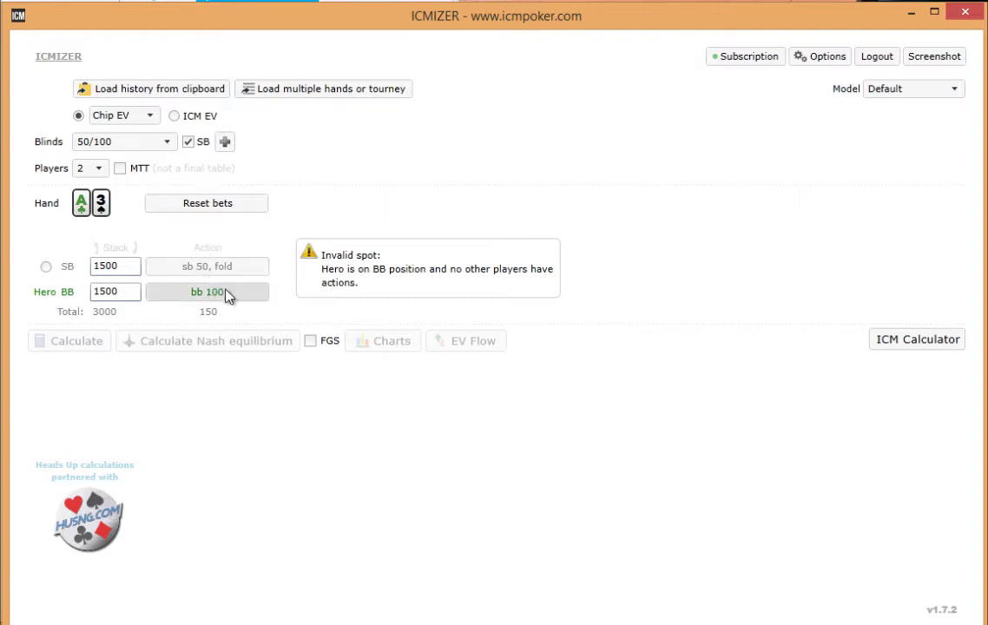
left_click(188, 274)
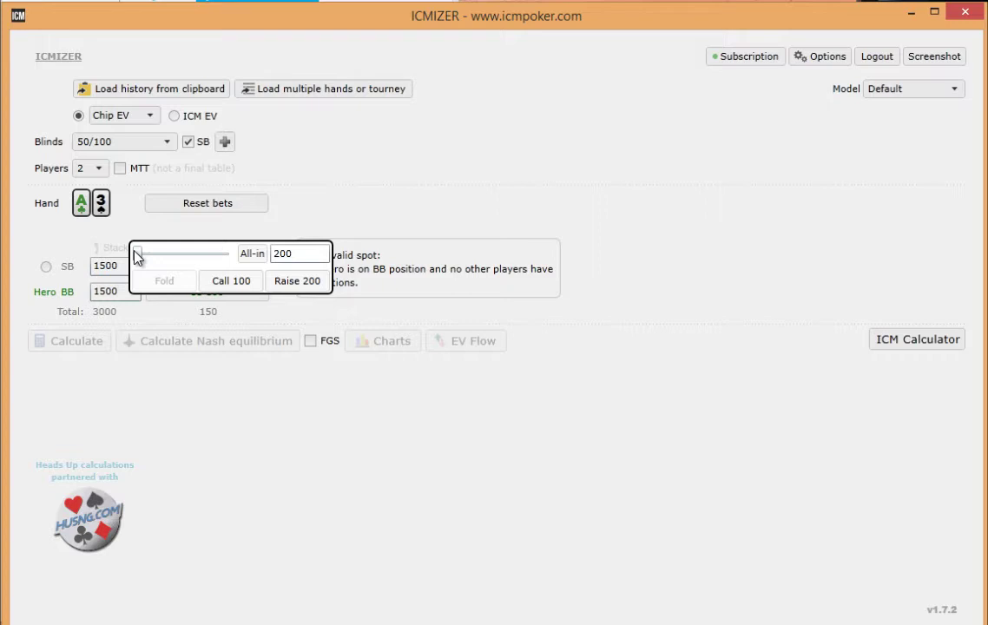
left_click_drag(137, 257, 258, 261)
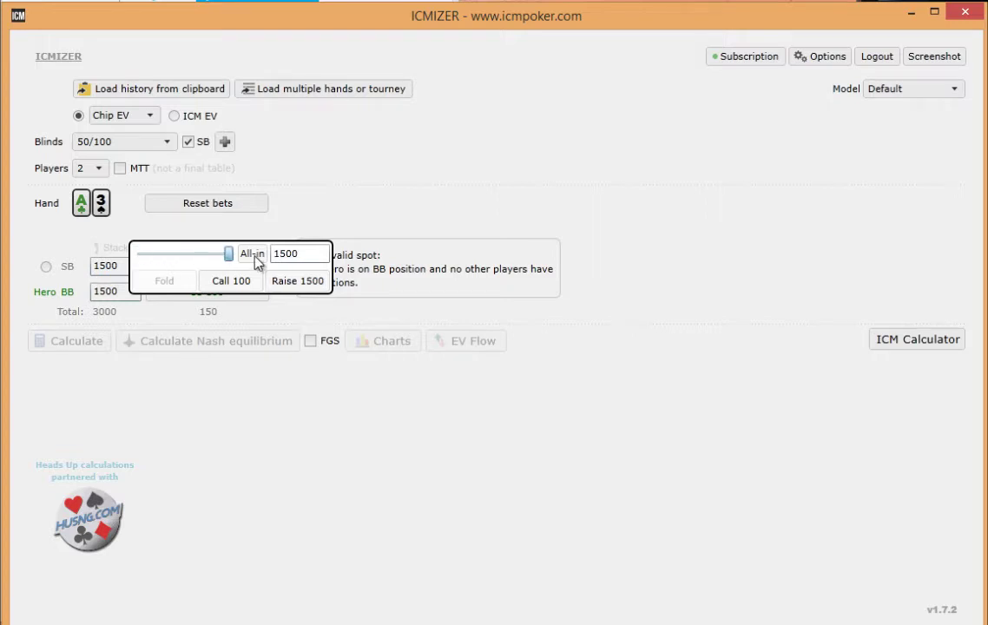
left_click(258, 259)
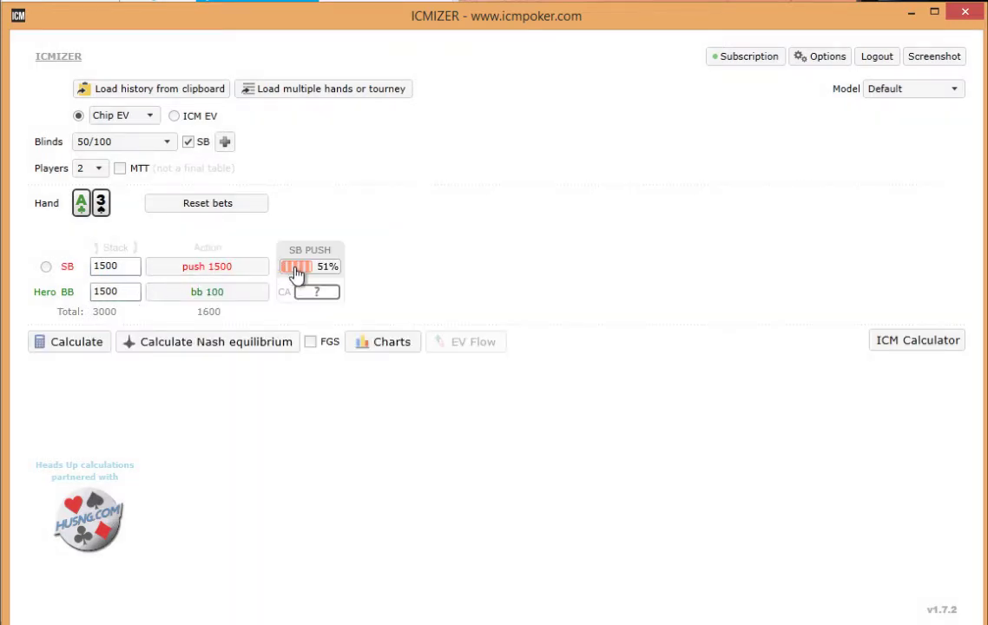
Step: Set the small blind's push range to the top 36.35% of hands
left_click(296, 268)
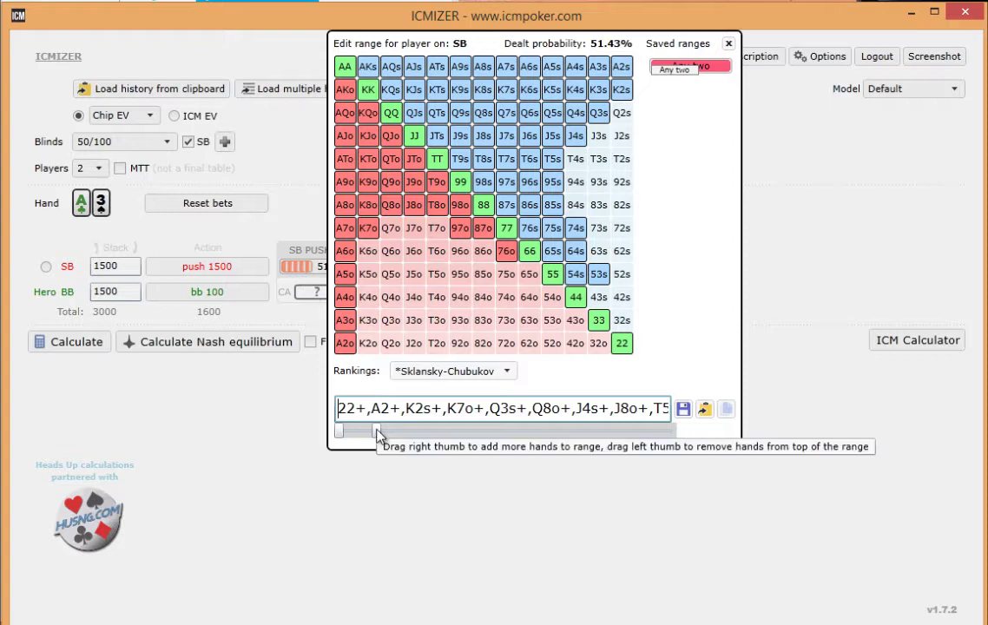
left_click_drag(379, 433, 480, 437)
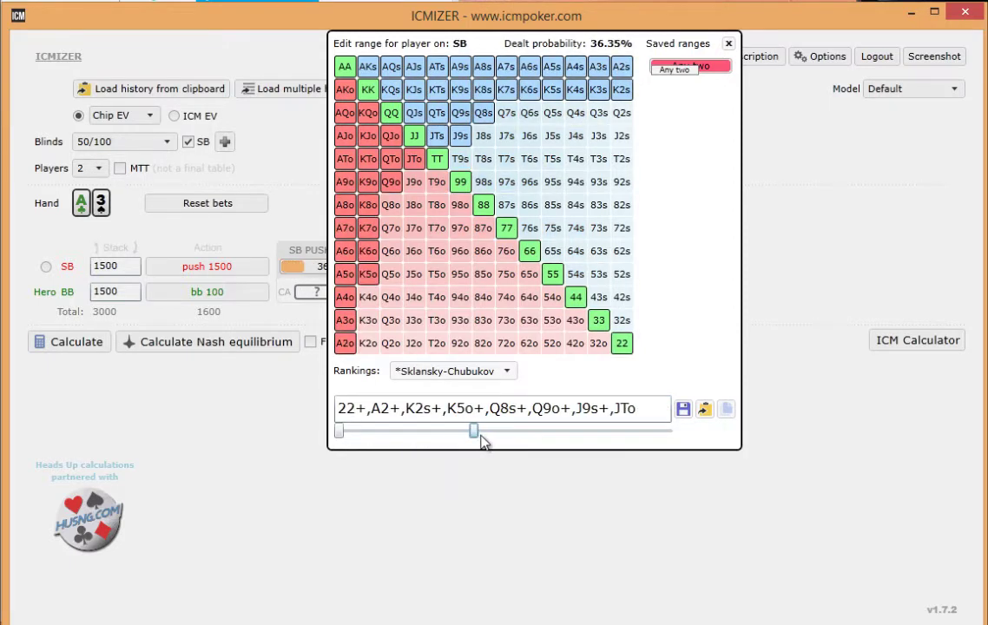
Step: Remove AA, KK, QQ, AKs to ATs and AKo to AJo from the small blind's push range and calculate the hero's calling range
left_click(345, 66)
left_click(346, 88)
left_click(369, 67)
left_click(368, 90)
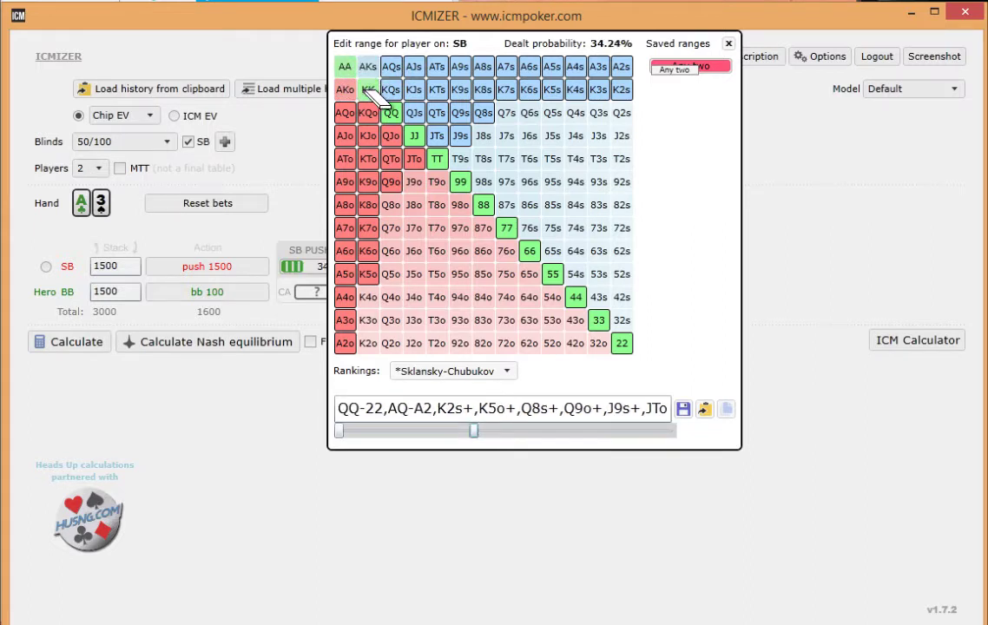
left_click(345, 113)
left_click(345, 135)
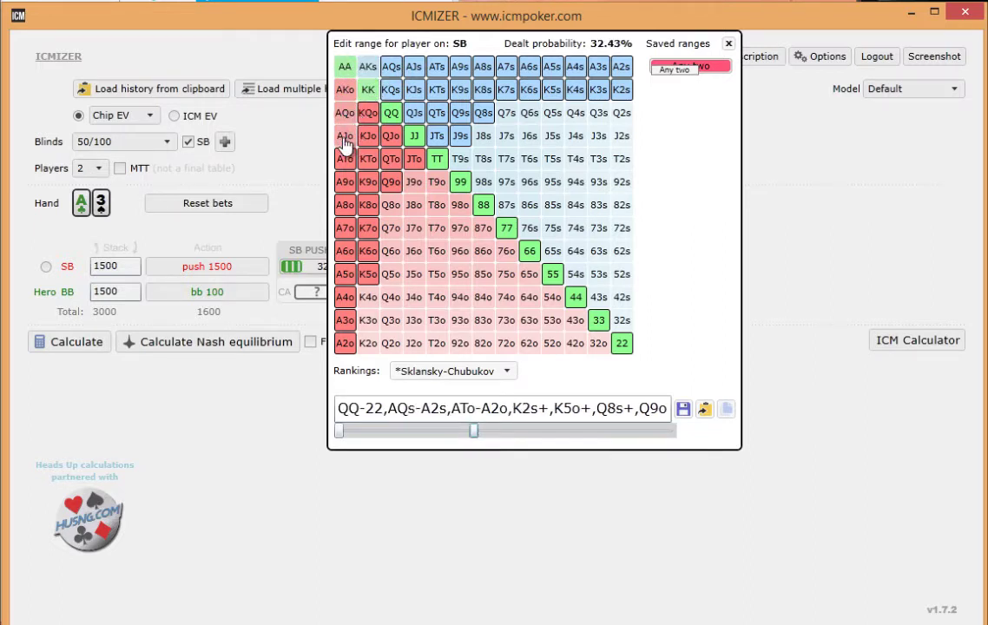
left_click(391, 67)
left_click(413, 67)
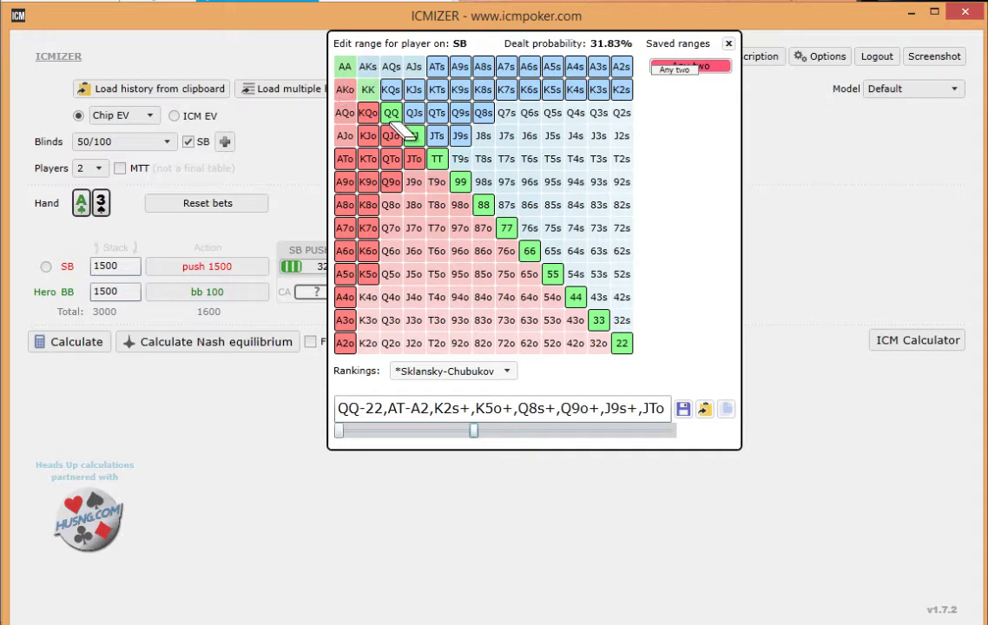
left_click(391, 113)
left_click(437, 67)
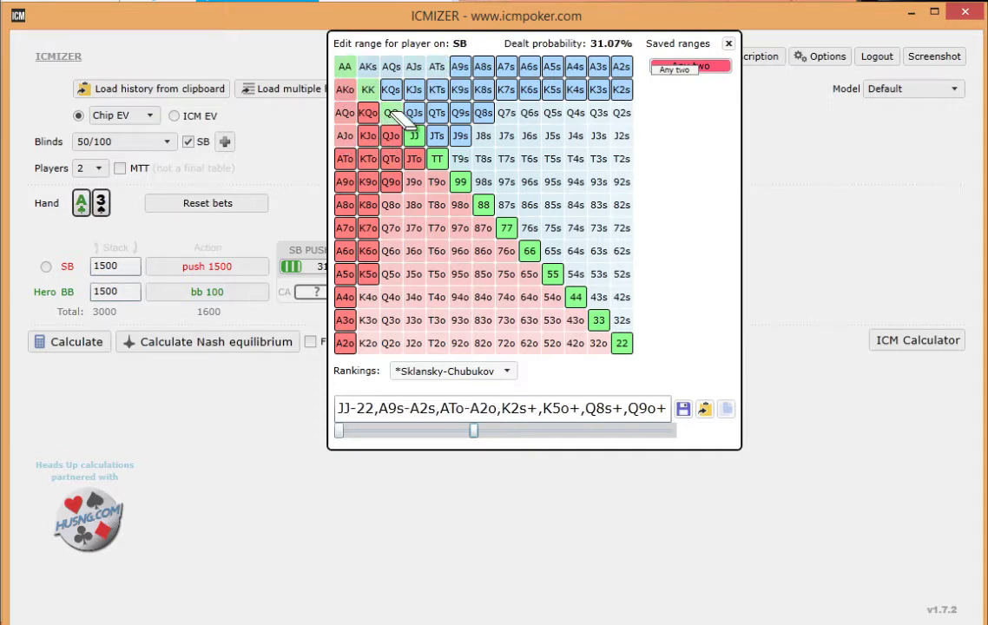
left_click(729, 43)
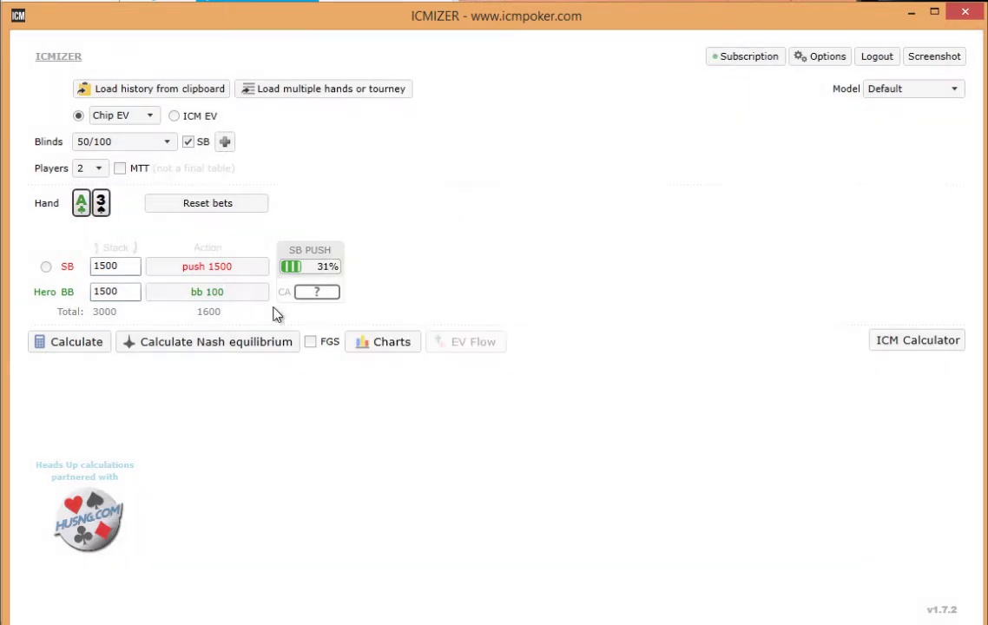
left_click(79, 347)
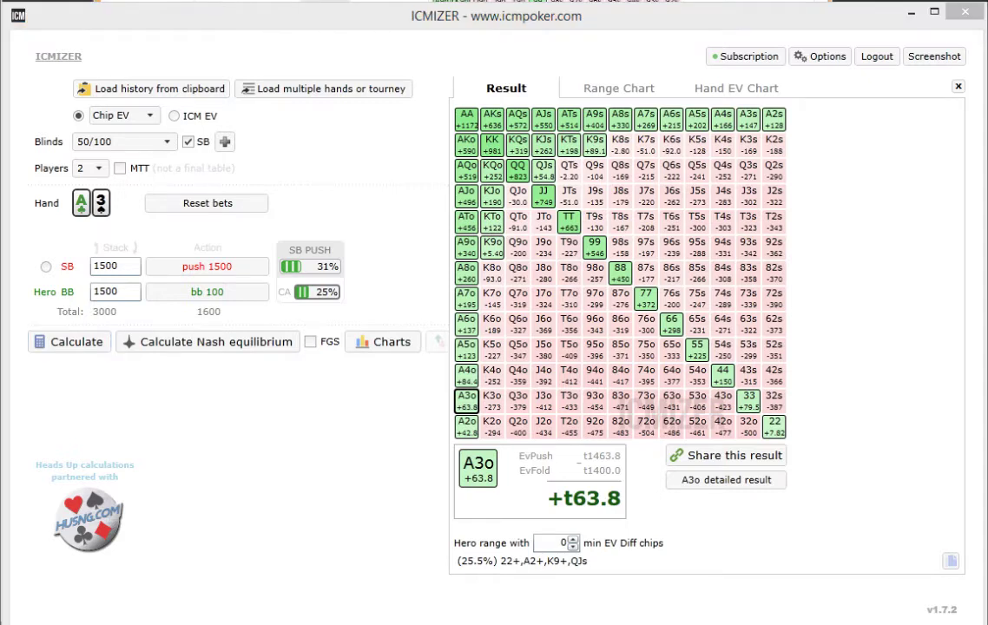
Step: Change the small blind's action from the all-in push to a raise to 200
left_click(195, 273)
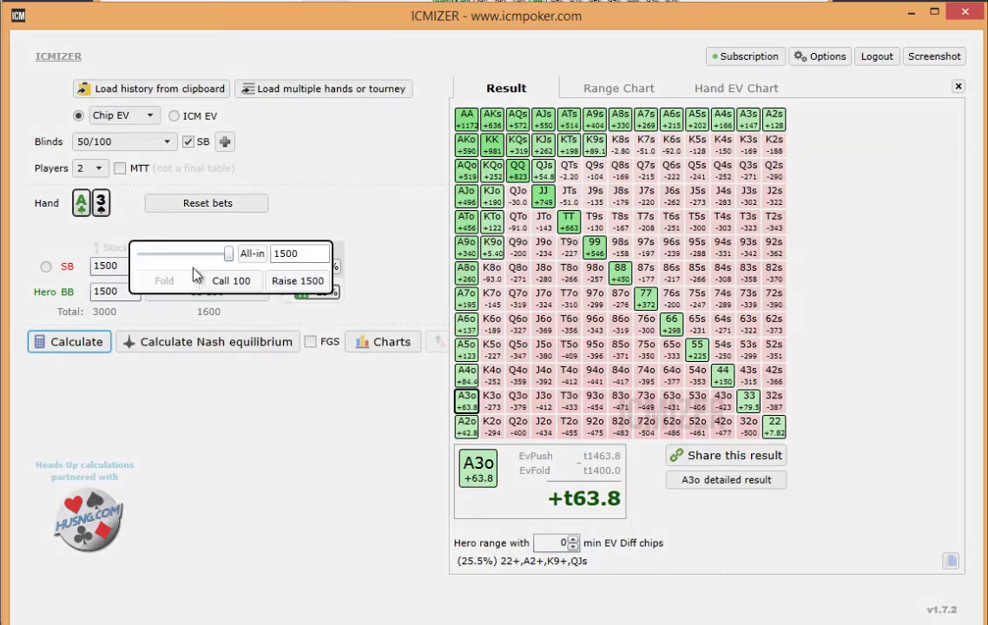
left_click_drag(229, 253, 131, 255)
left_click(144, 260)
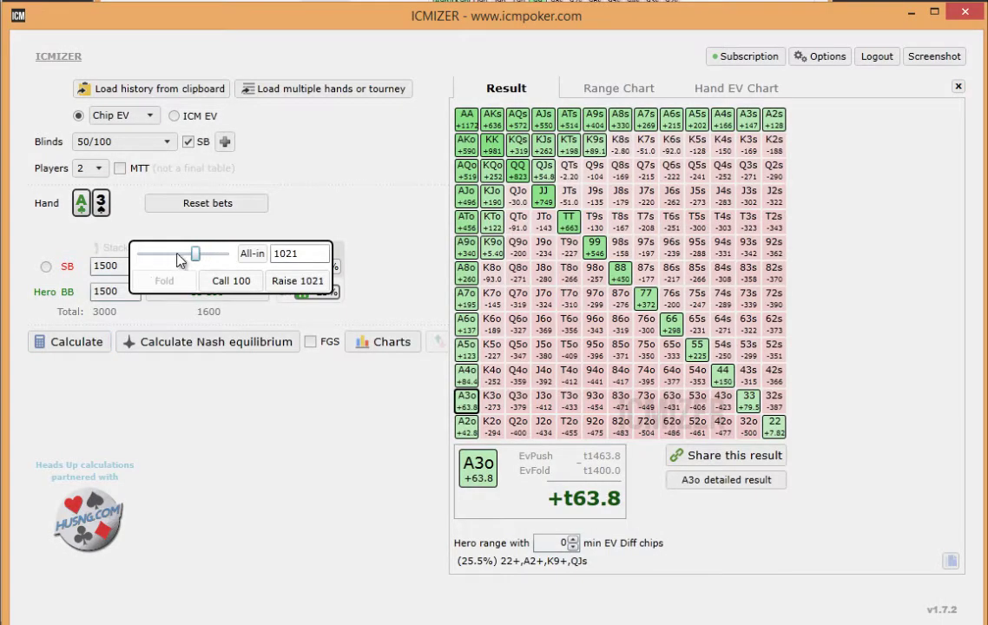
left_click_drag(191, 254, 136, 254)
left_click(296, 281)
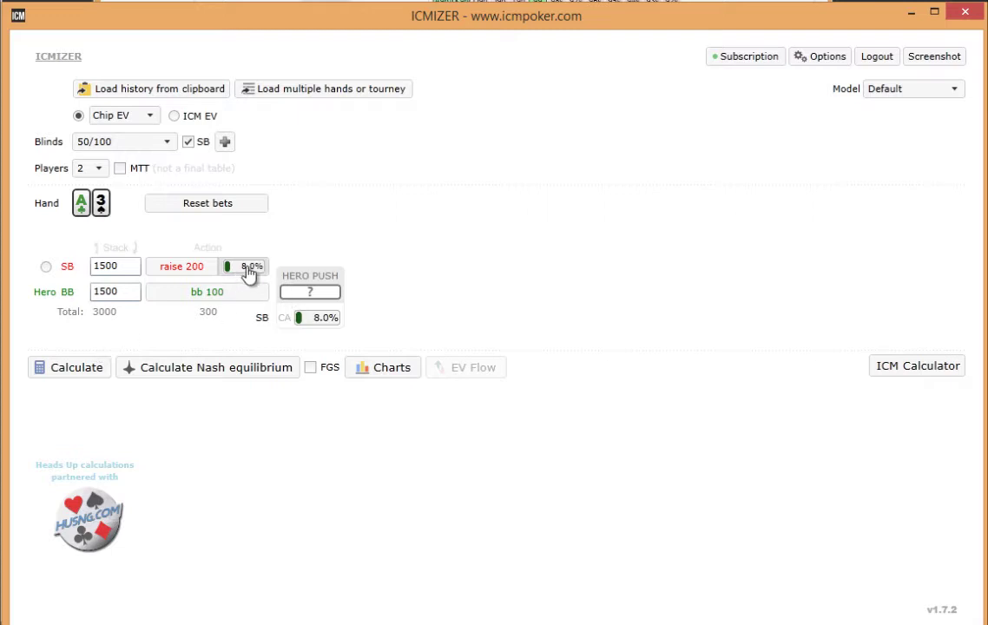
Step: Add Q3o-Q2o, J4o-J2o, T5o-T2o, 96o-93o, 87o-84o and 76o-75o to the small blind's raising range
left_click(249, 271)
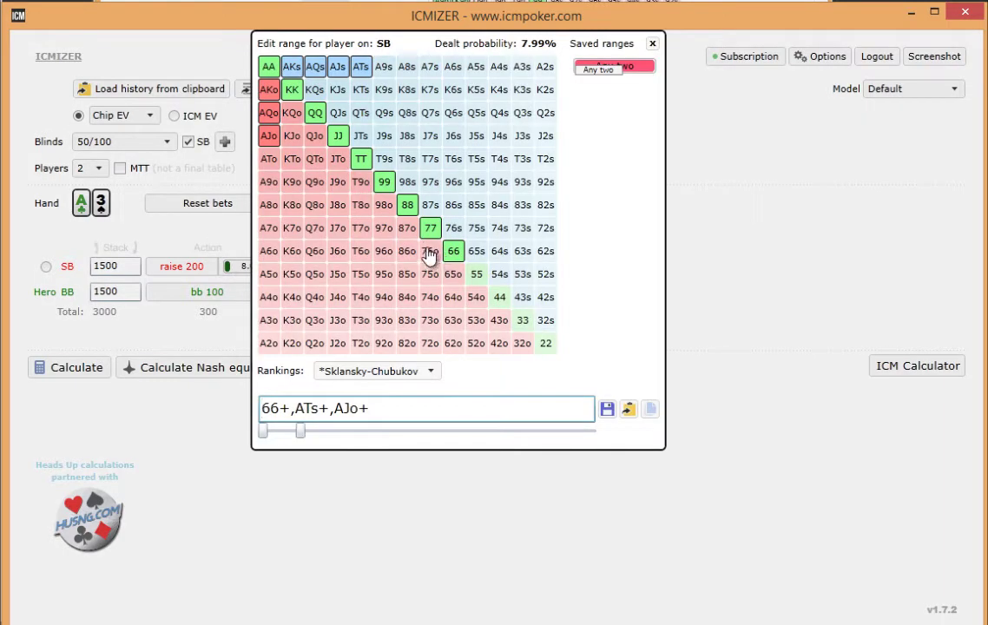
mouse_move(406, 237)
left_mouse_down()
mouse_move(326, 339)
mouse_move(396, 261)
mouse_move(369, 341)
left_mouse_up()
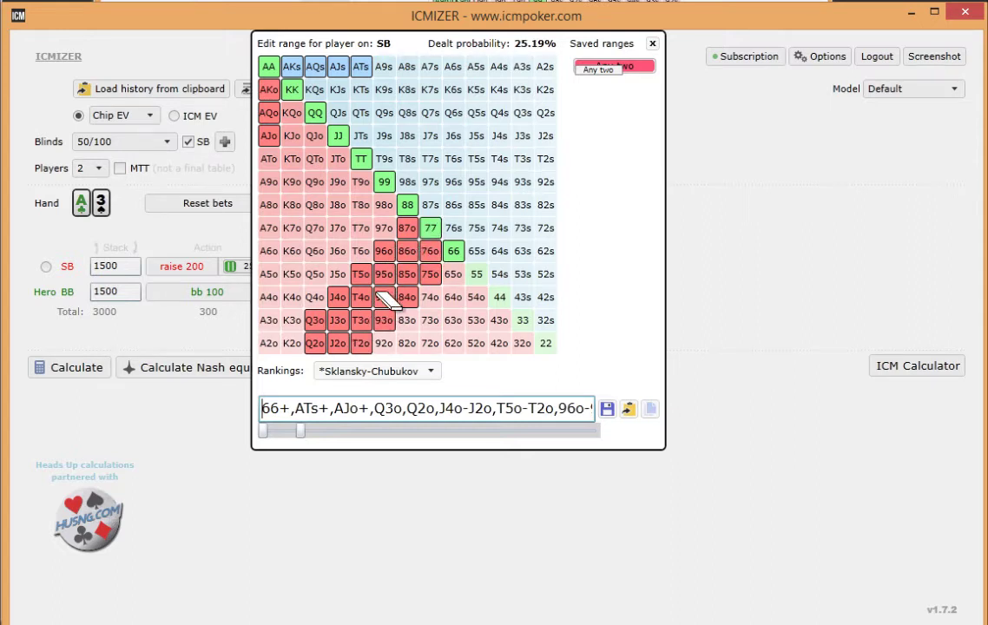
left_click(453, 205)
left_click(476, 205)
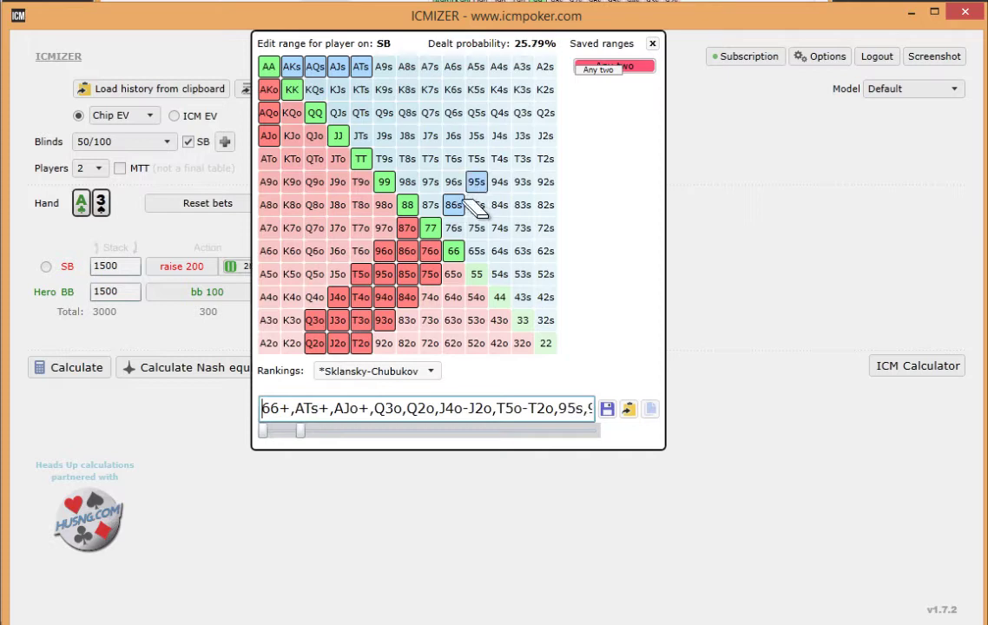
left_click(476, 205)
left_click(453, 205)
left_click(654, 44)
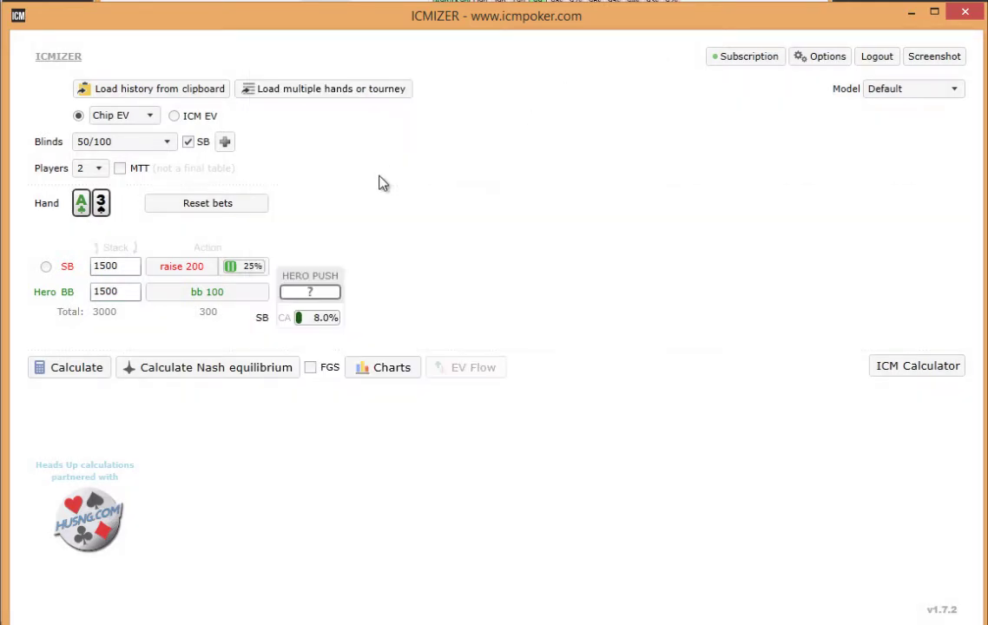
Step: Review the small blind's call resteal range and calculate the hero's push range against the raise
left_click(304, 320)
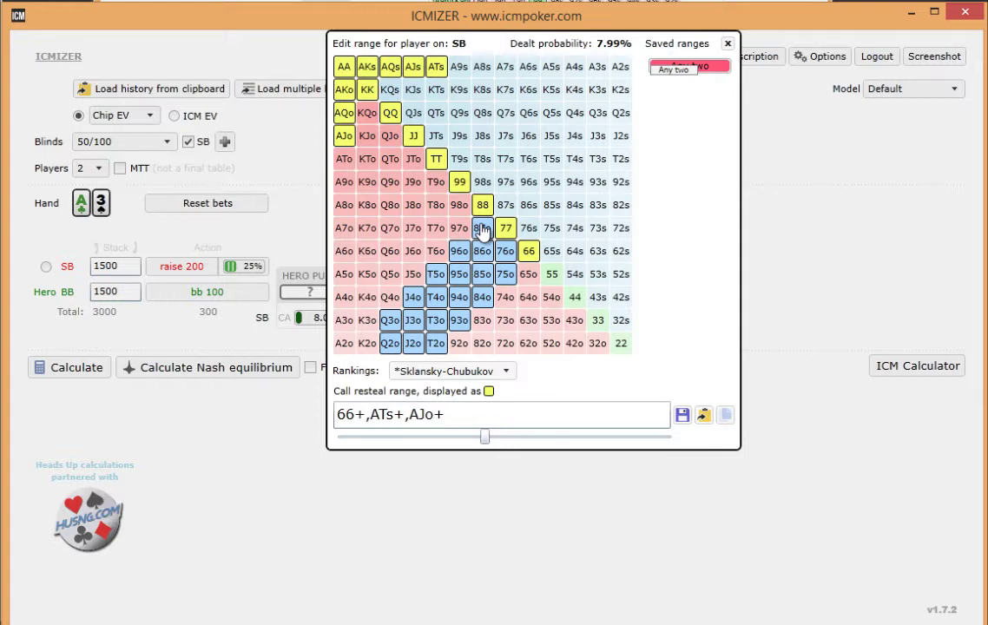
mouse_move(482, 230)
left_mouse_down()
mouse_move(410, 320)
mouse_move(410, 335)
mouse_move(450, 282)
mouse_move(509, 257)
mouse_move(488, 287)
mouse_move(415, 341)
mouse_move(390, 339)
mouse_move(408, 300)
mouse_move(482, 231)
left_mouse_up()
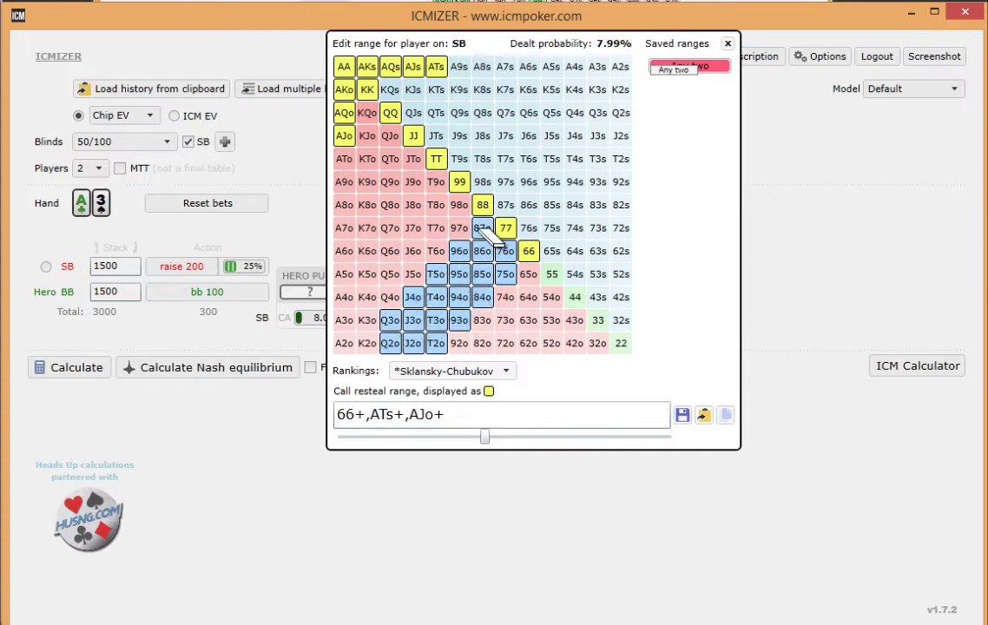
left_click(728, 43)
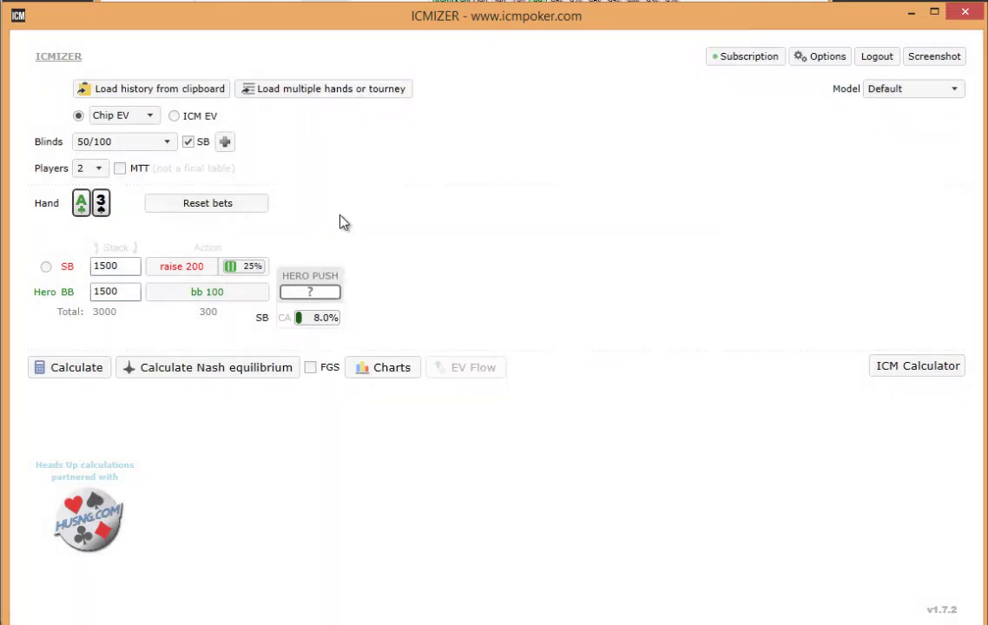
left_click(83, 368)
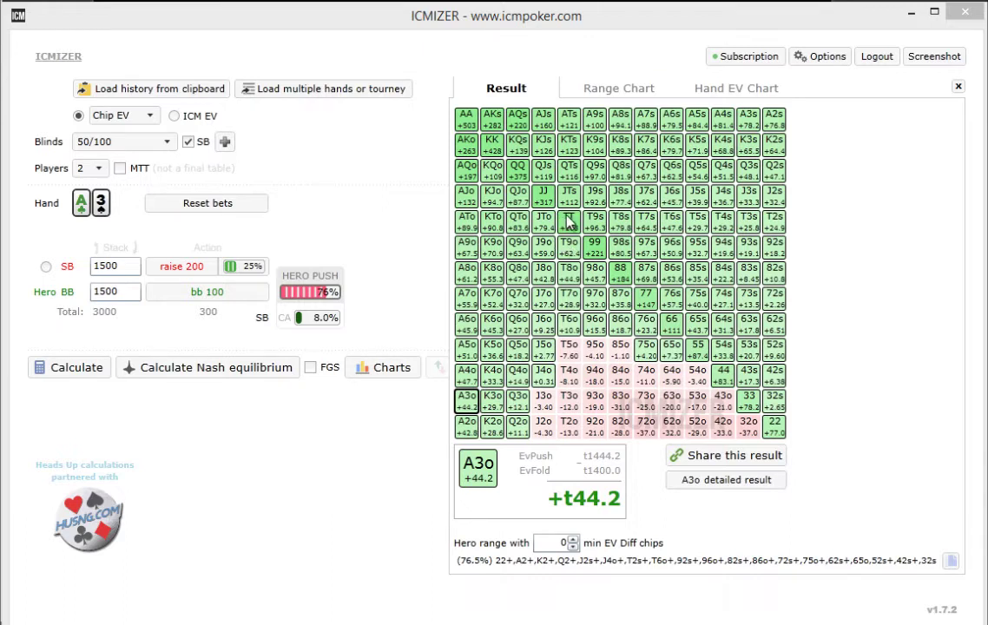
Step: Select J6o in the result grid and examine its EV difference between pushing and folding
left_click(545, 327)
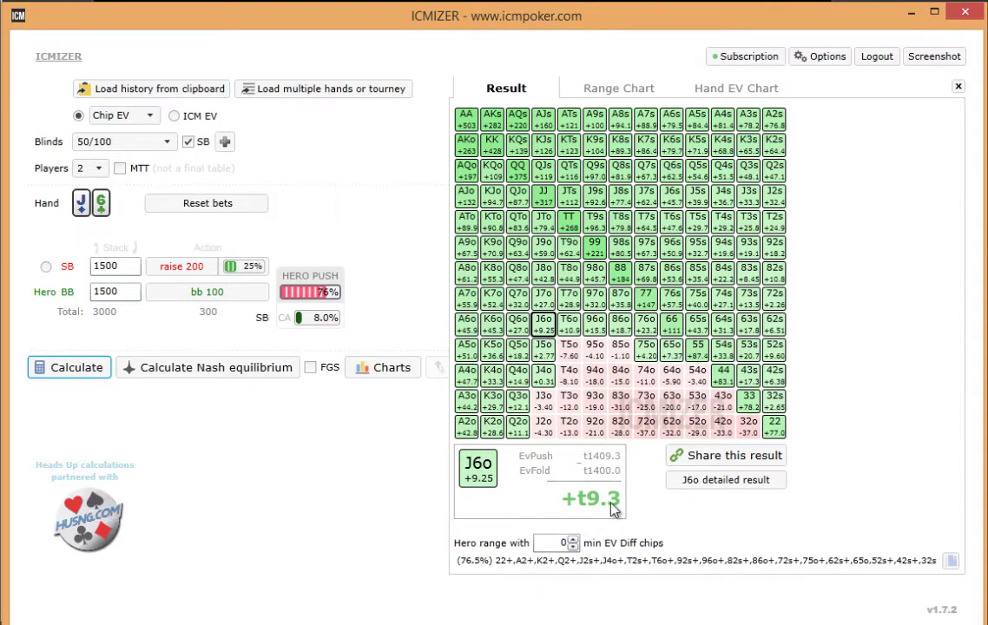
mouse_move(588, 496)
mouse_move(622, 507)
Step: Increase the minimum EV Diff for the hero range in increments up to 40 chips
double_click(564, 543)
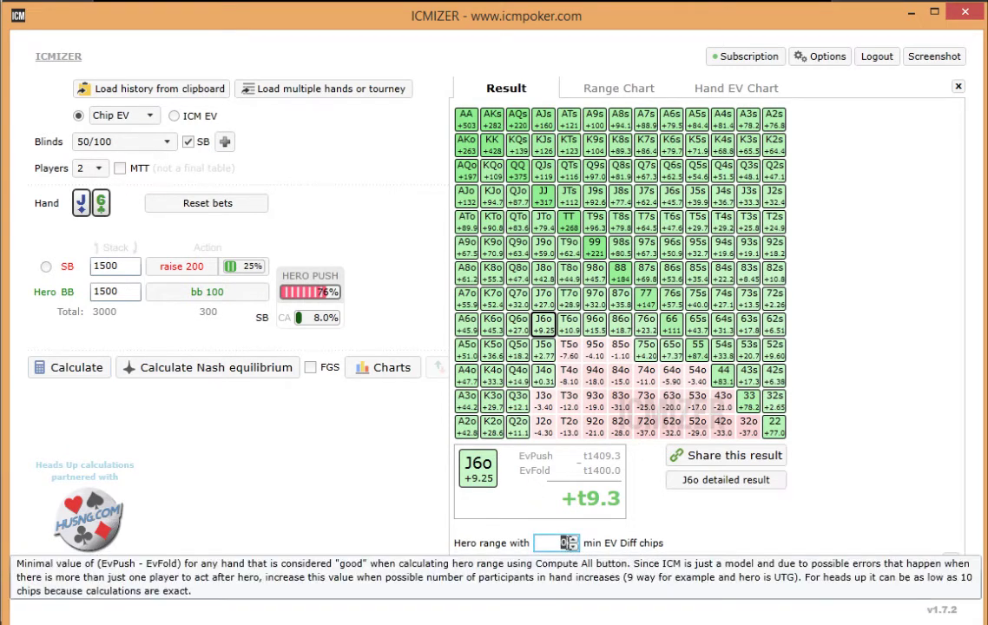
type("10")
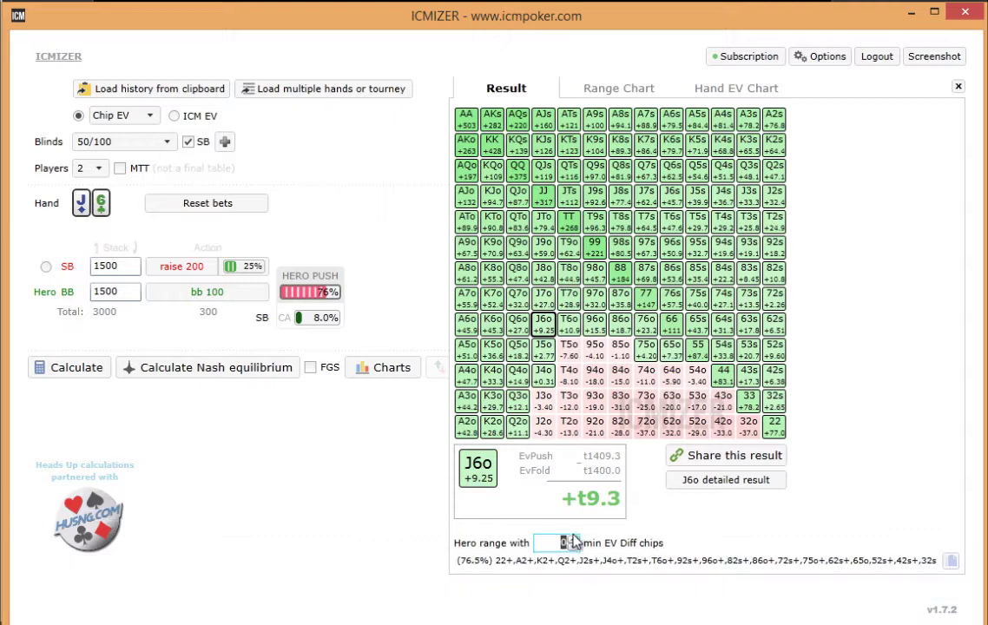
left_click(573, 539)
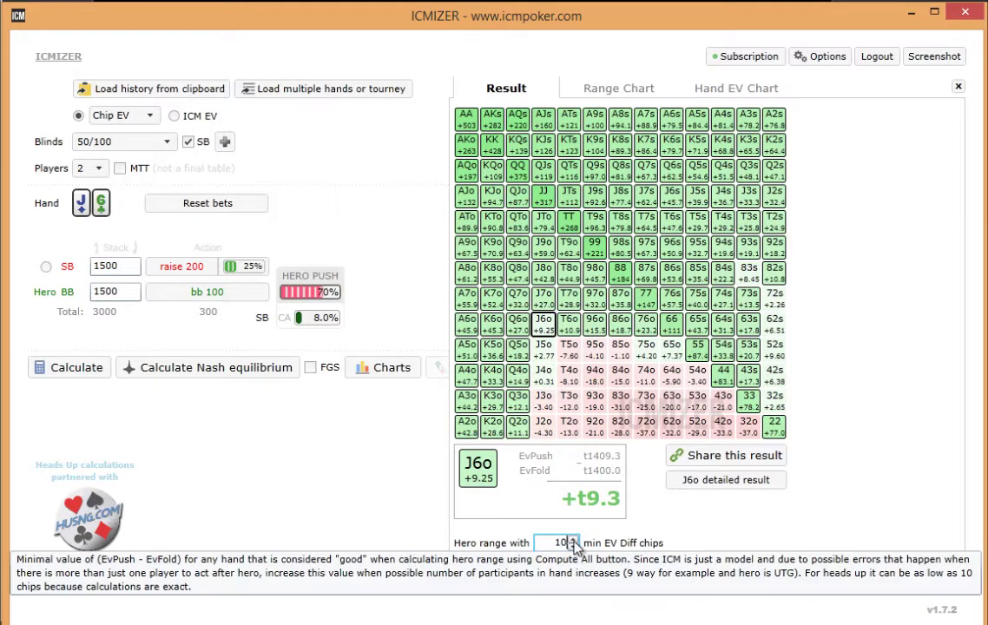
left_click(574, 540)
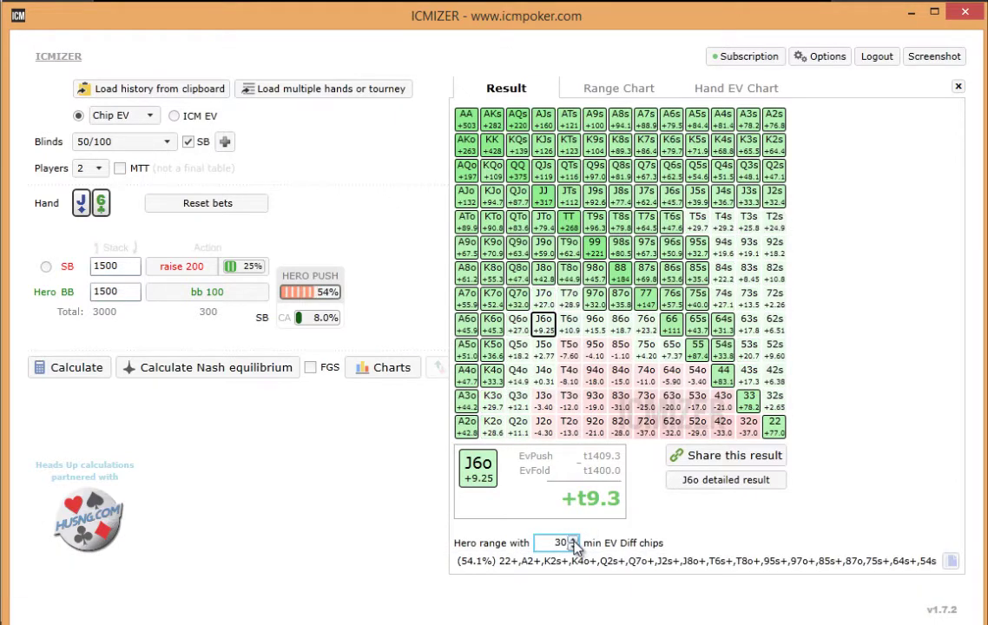
left_click(573, 539)
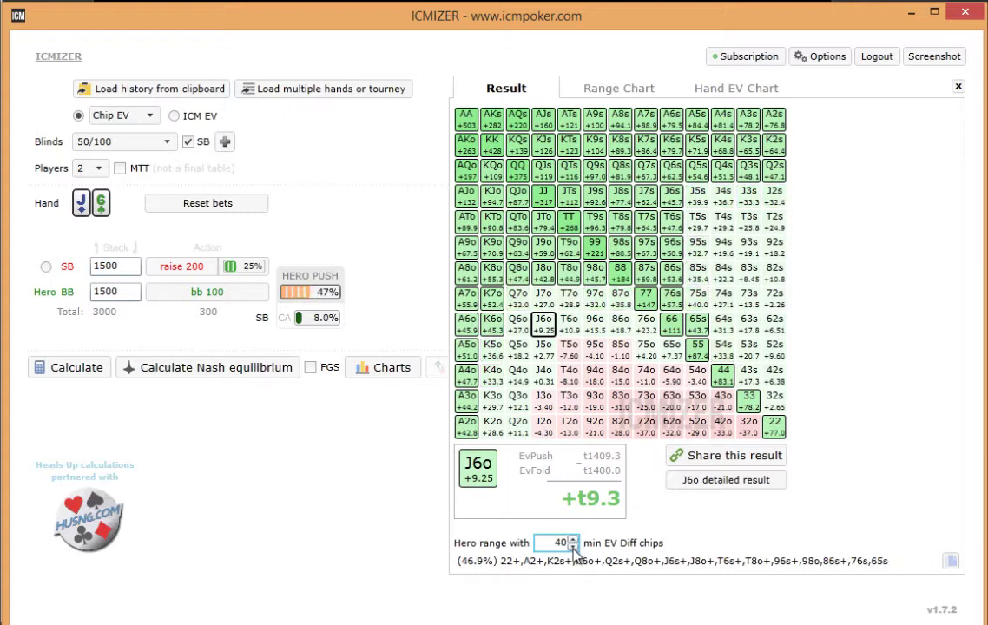
Step: Try minimum EV Diff values up to 70 chips for the hero range and bring the setting back to 50 chips
left_click(573, 546)
left_click(573, 539)
left_click(574, 539)
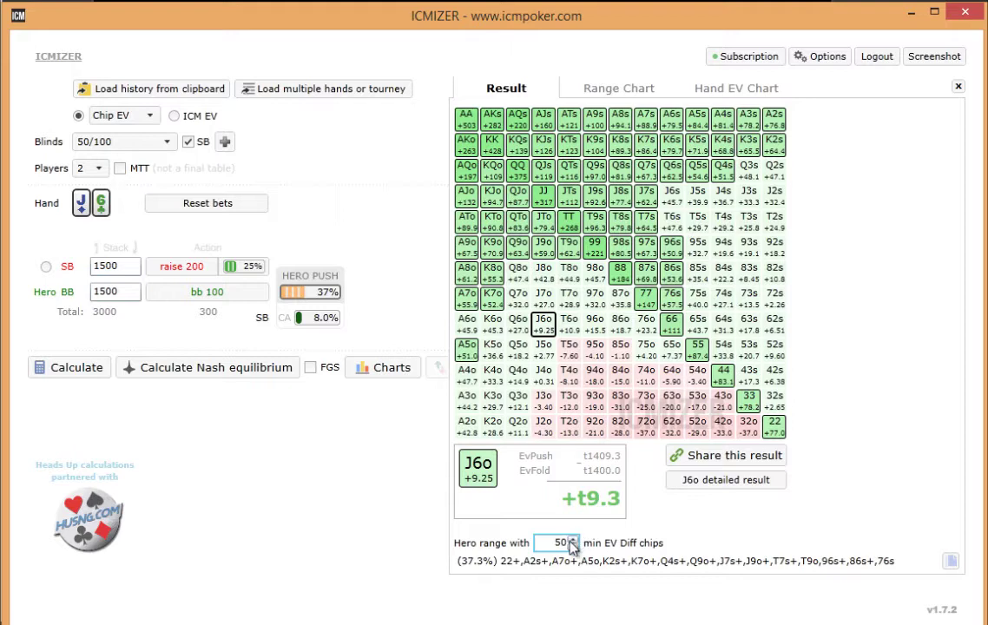
left_click(573, 539)
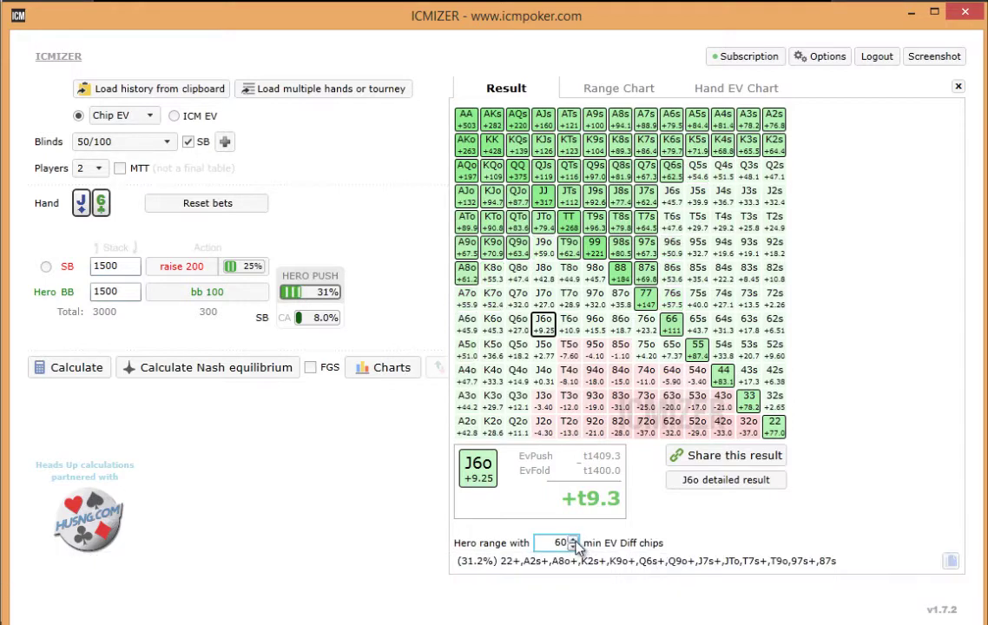
left_click(574, 540)
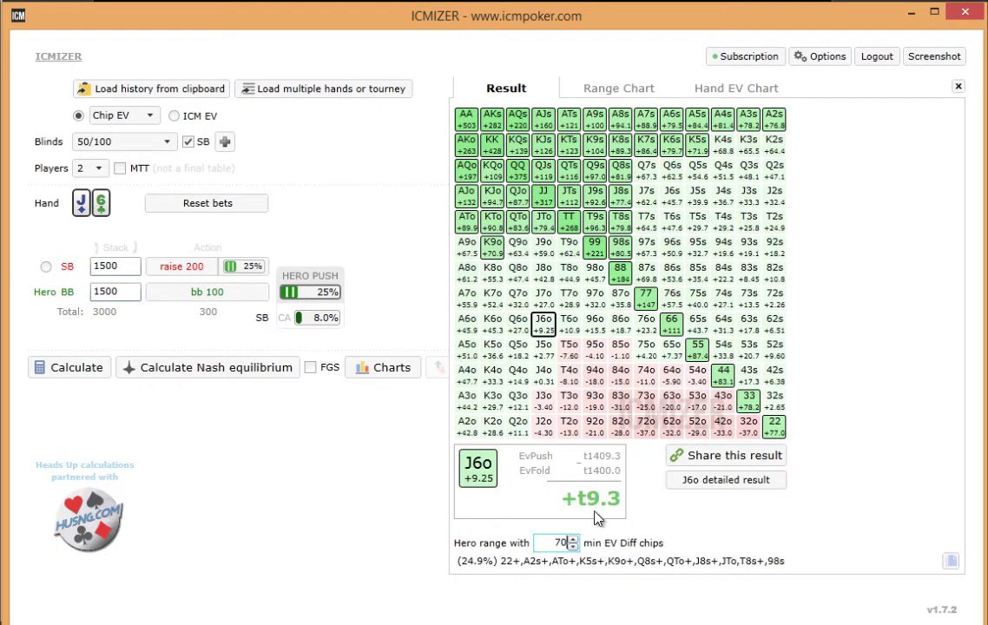
double_click(573, 547)
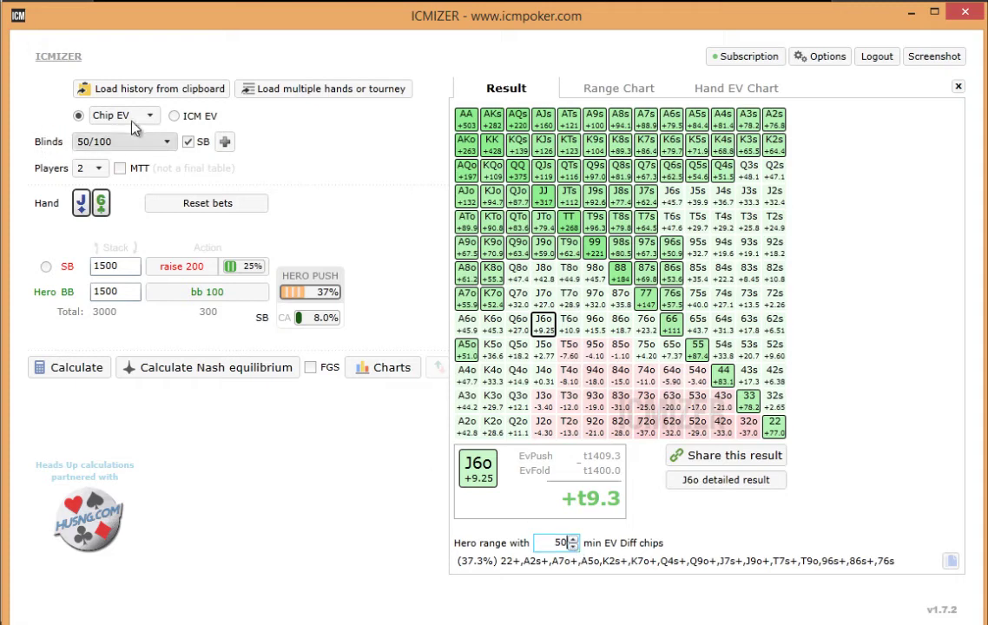
Step: Switch the evaluation to ICM %EV and calculate the hero's push range against the small blind's 200 raise
left_click(175, 117)
left_click(170, 121)
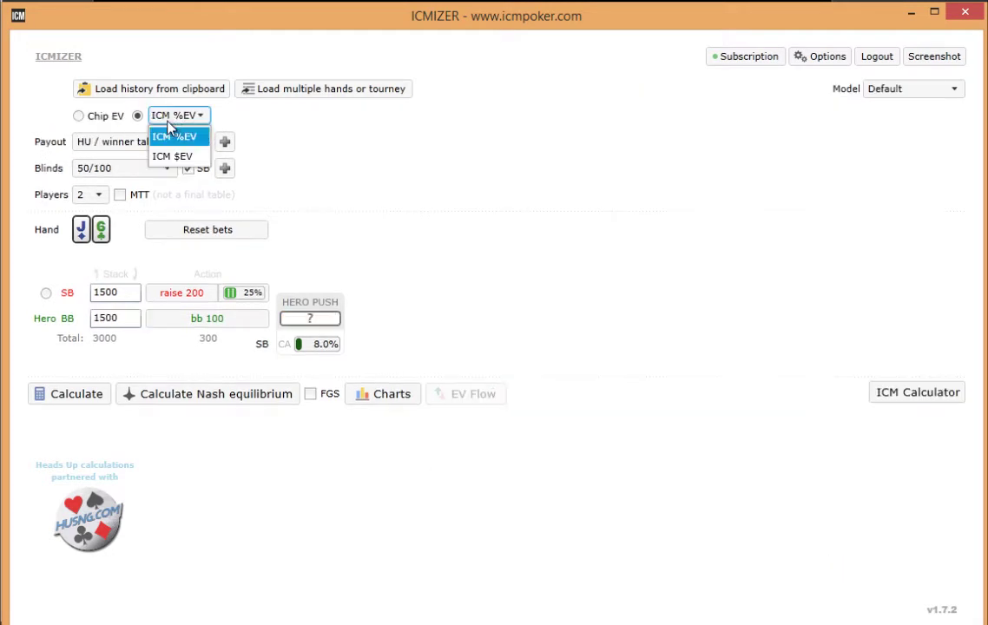
left_click(198, 137)
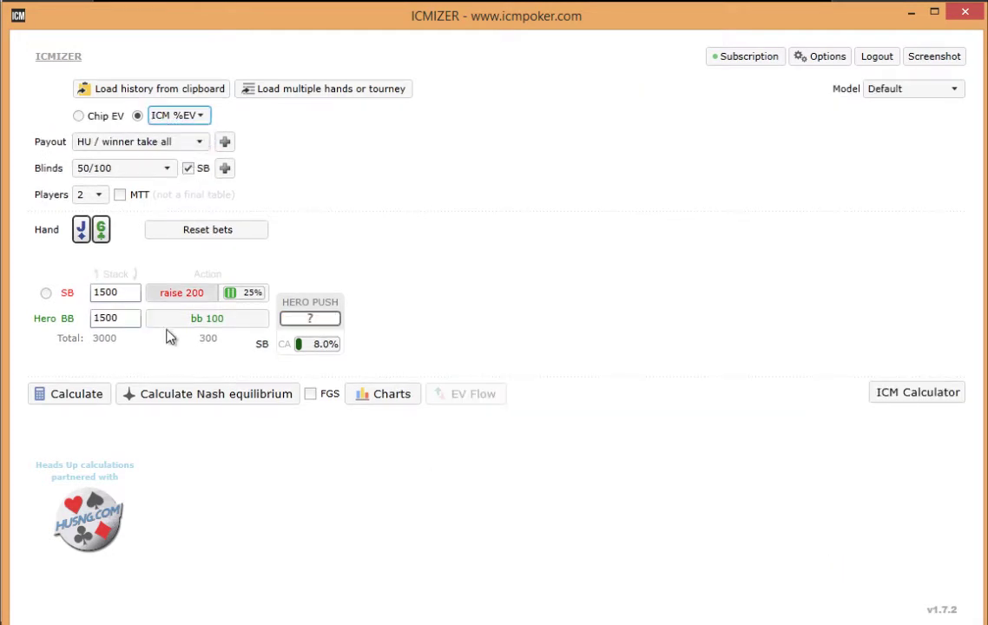
left_click(70, 393)
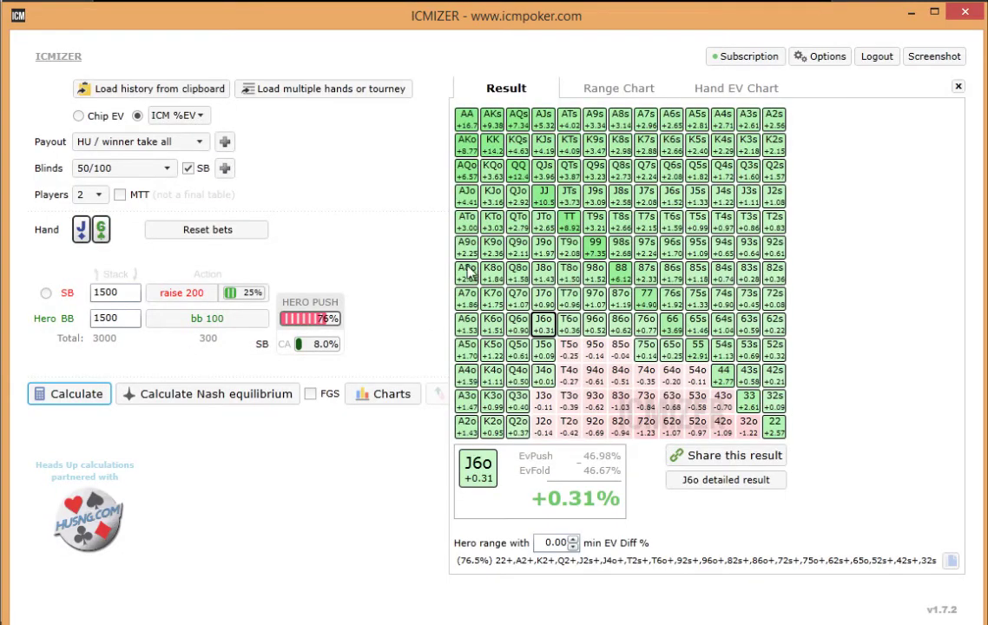
Step: Change the evaluation to ICM $EV with a $200 prize pool and recalculate the hero's push range
left_click(194, 119)
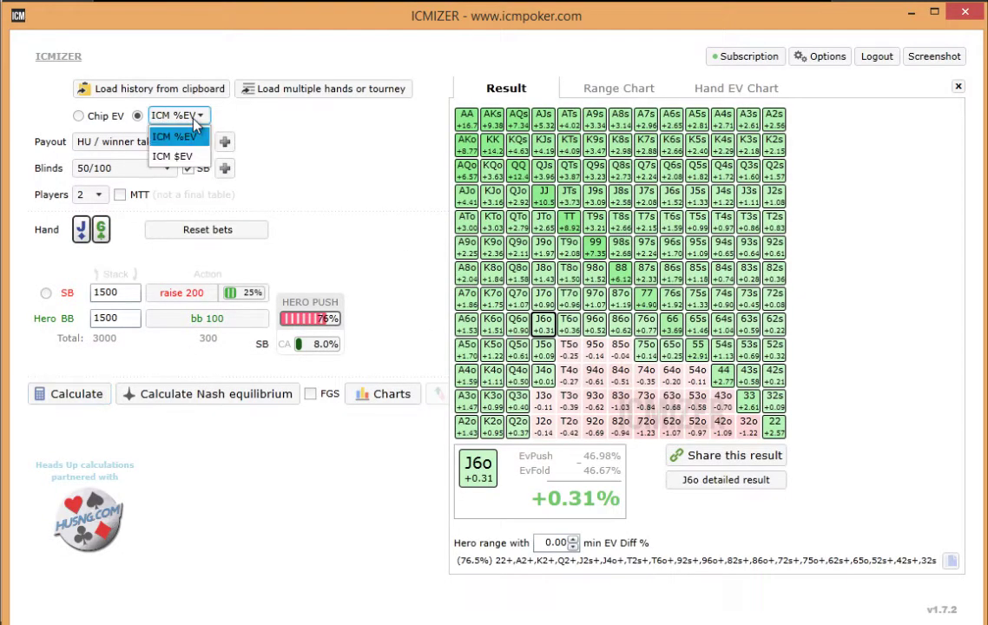
left_click(198, 161)
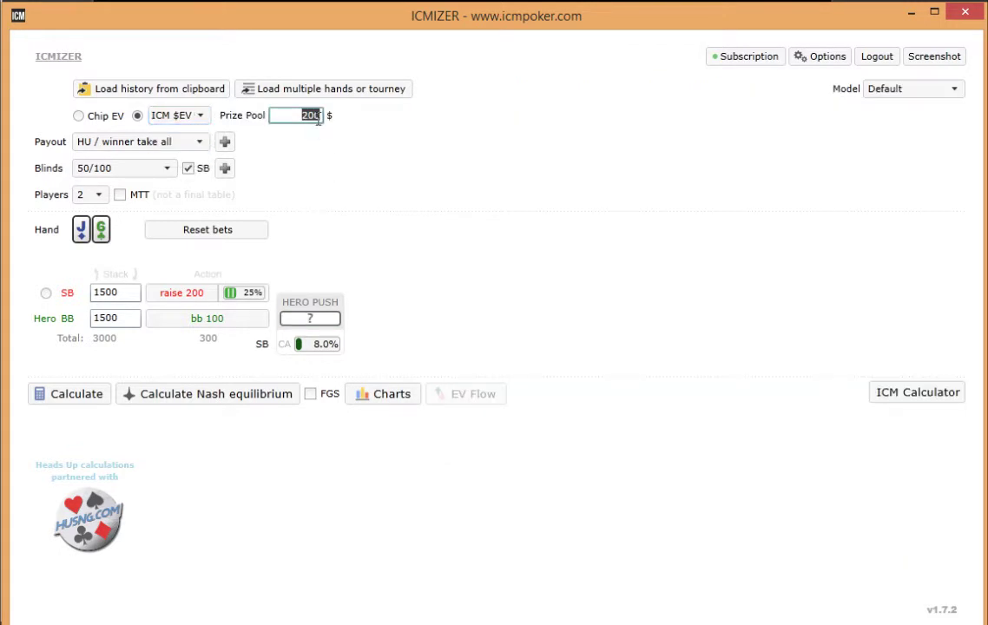
left_click(316, 122)
left_click(49, 395)
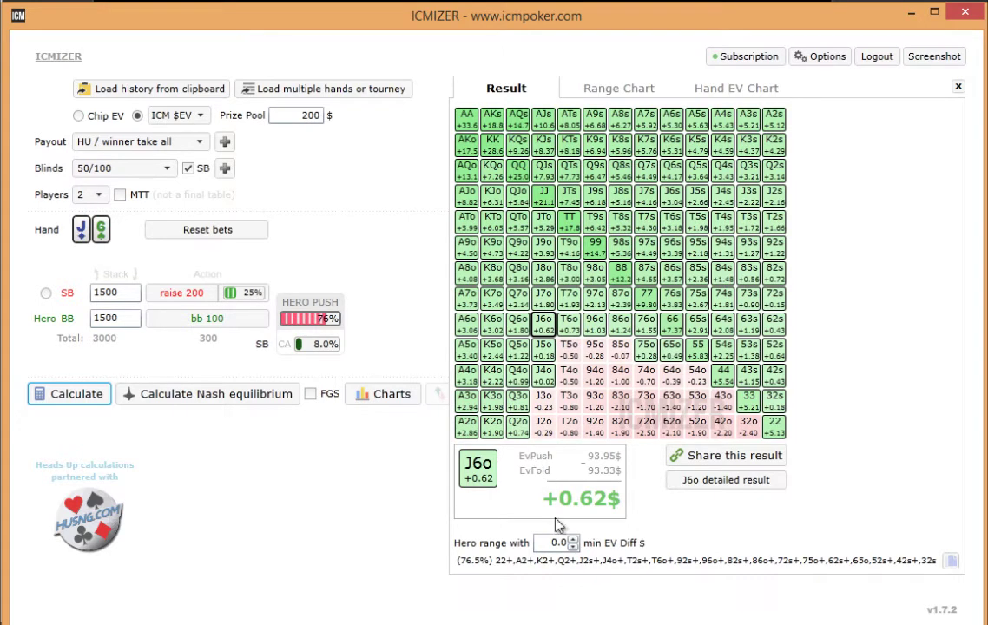
Step: Set the minimum EV Diff for the hero range to $0.5 and increase it by small increments
left_click(562, 542)
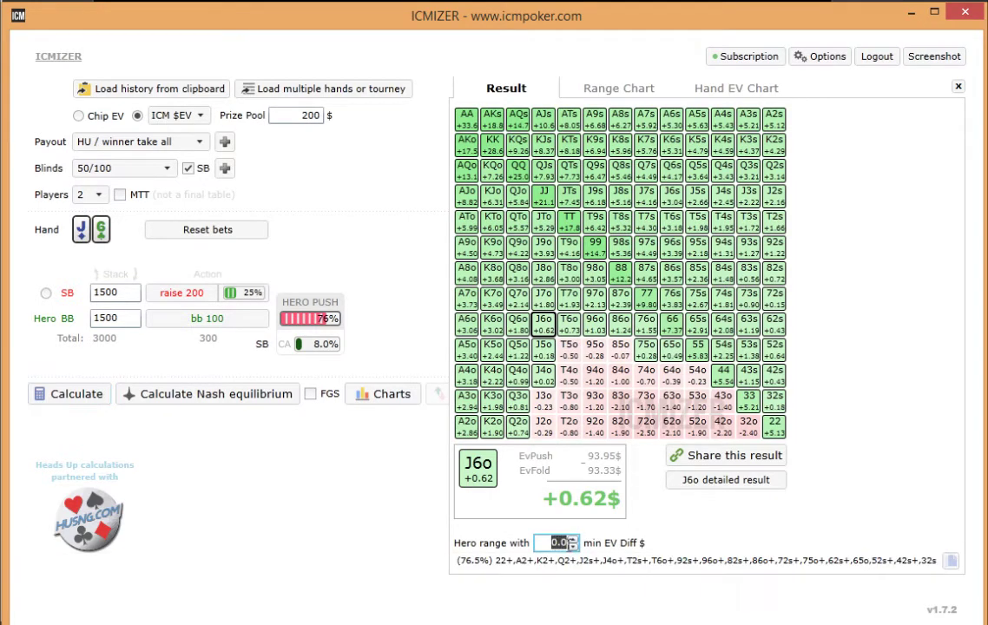
type("50")
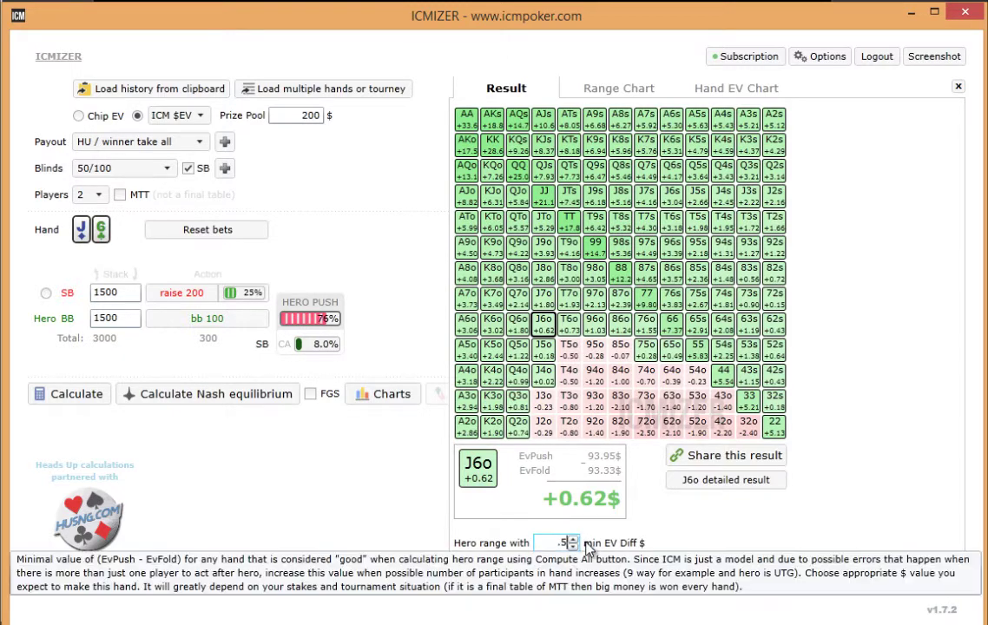
left_click(572, 539)
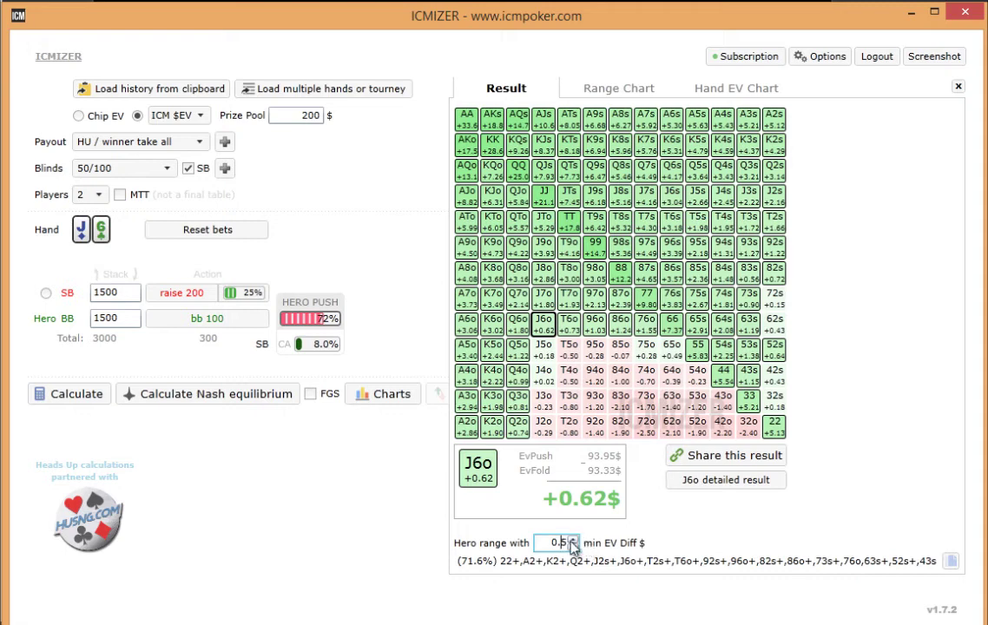
left_click(572, 539)
left_click(572, 538)
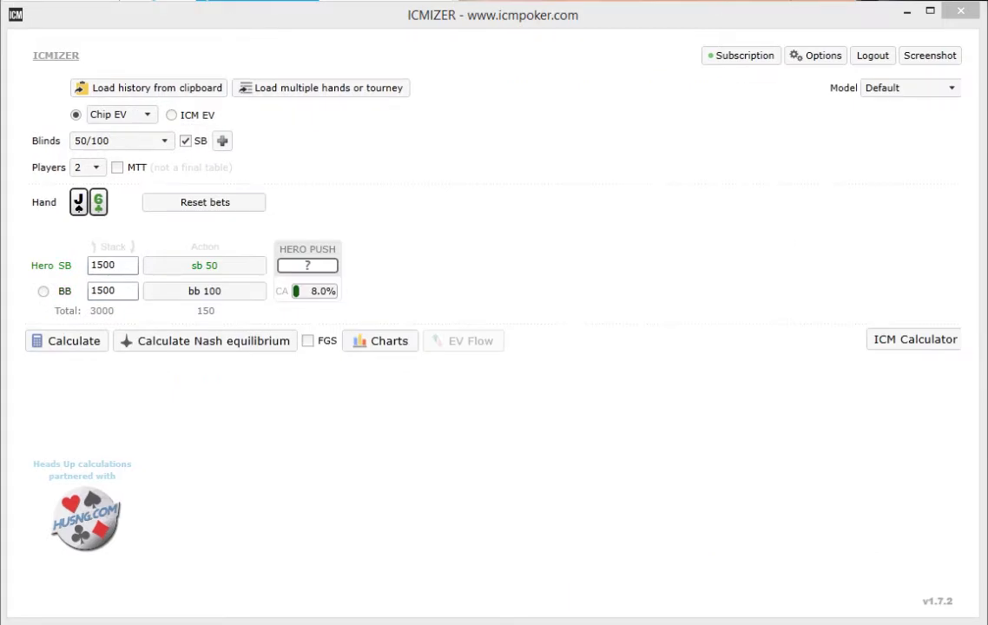
Step: Set the hero's small blind bet to 200 and the big blind's raise to 400
left_click(185, 271)
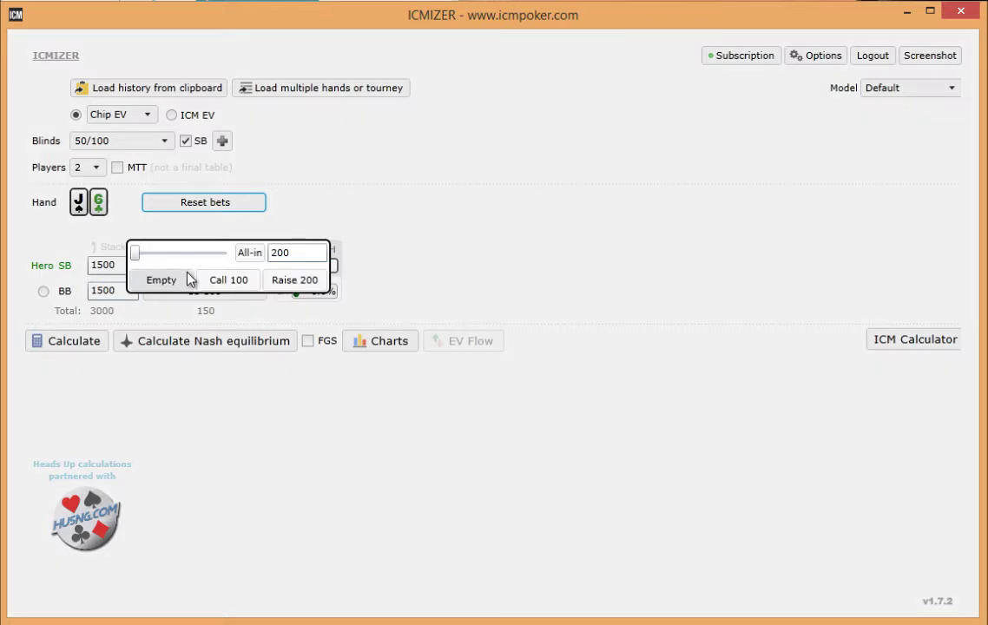
left_click(277, 280)
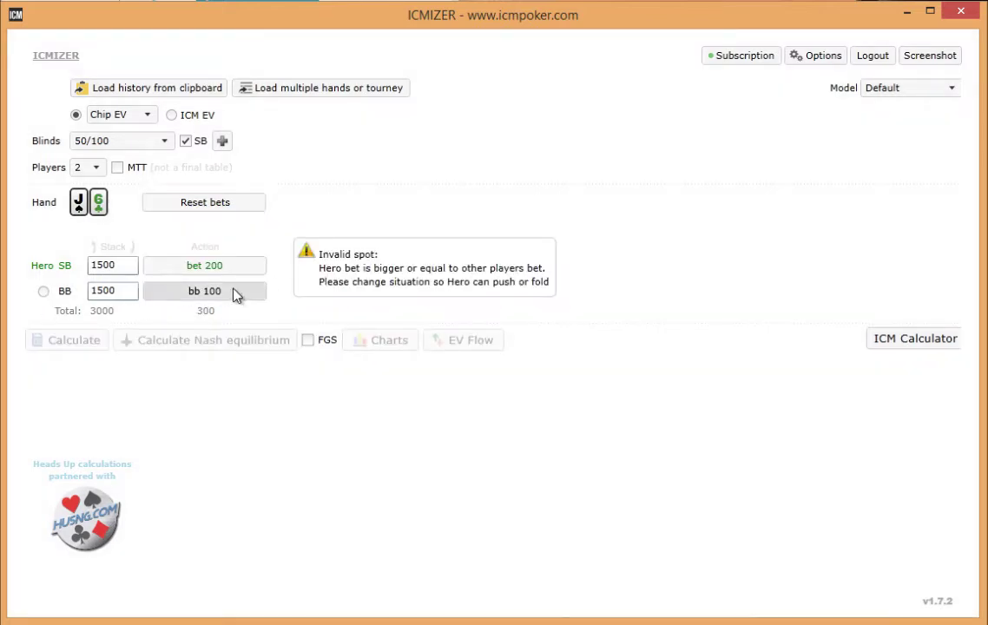
left_click(237, 293)
left_click(286, 279)
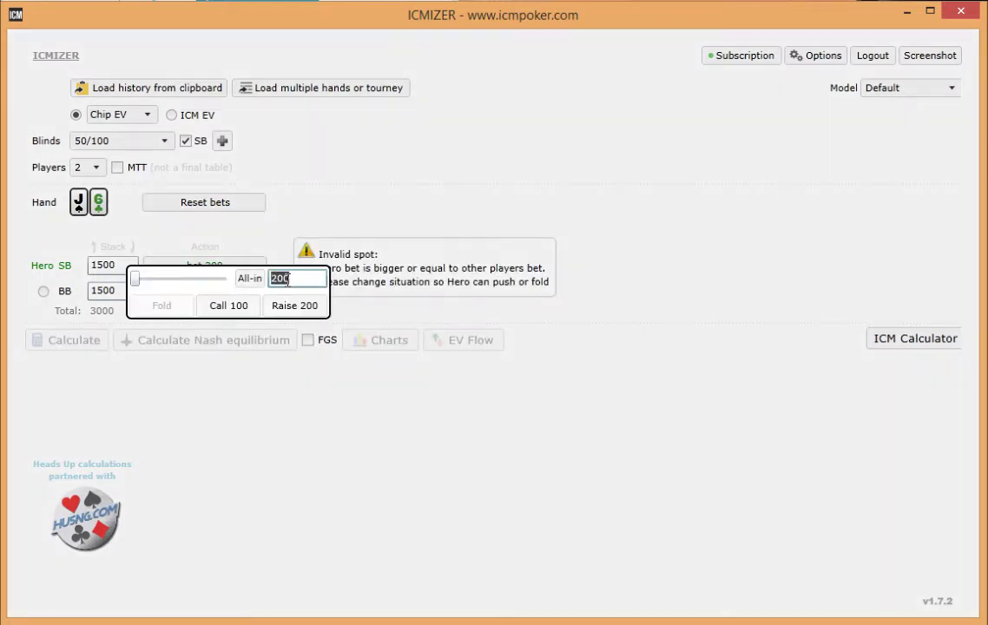
type("400")
left_click(282, 305)
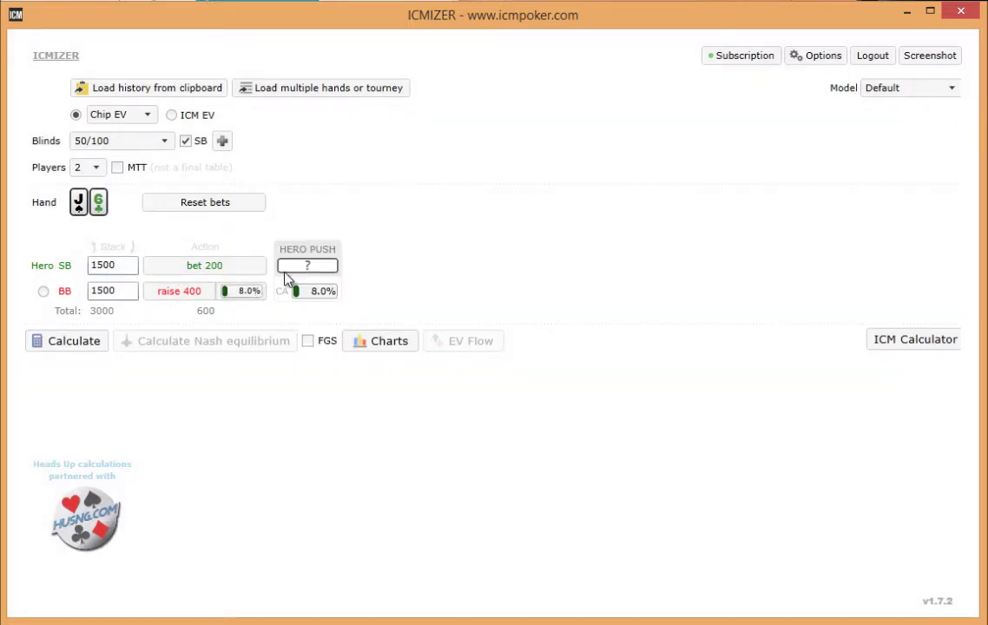
Step: Set the big blind's raising range to 88+, AJs+, AQo+, 74s and 64s
left_click(249, 296)
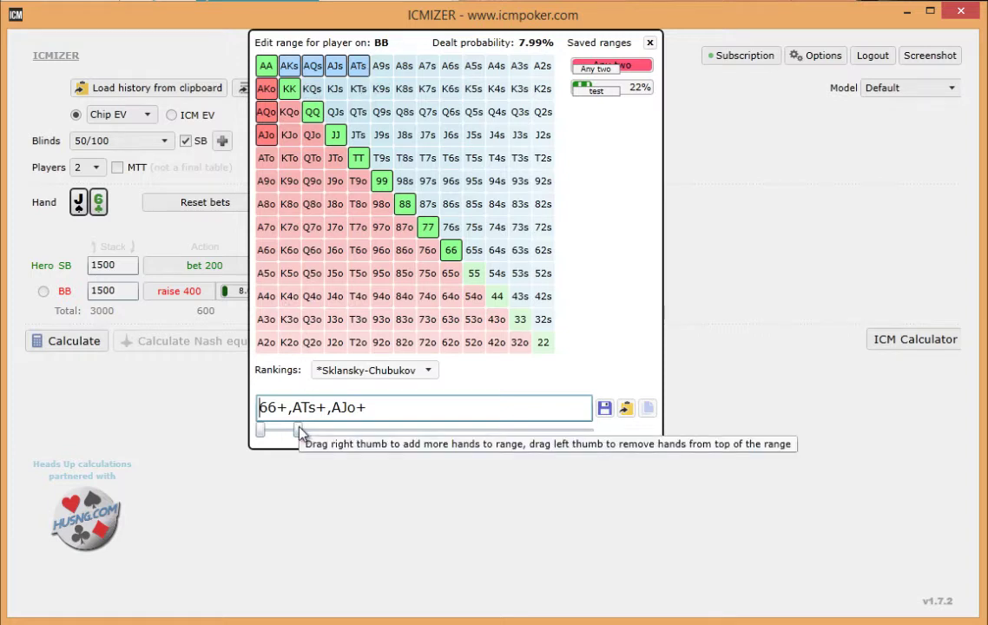
mouse_move(298, 433)
left_mouse_down()
mouse_move(315, 432)
mouse_move(280, 433)
mouse_move(295, 433)
left_mouse_up()
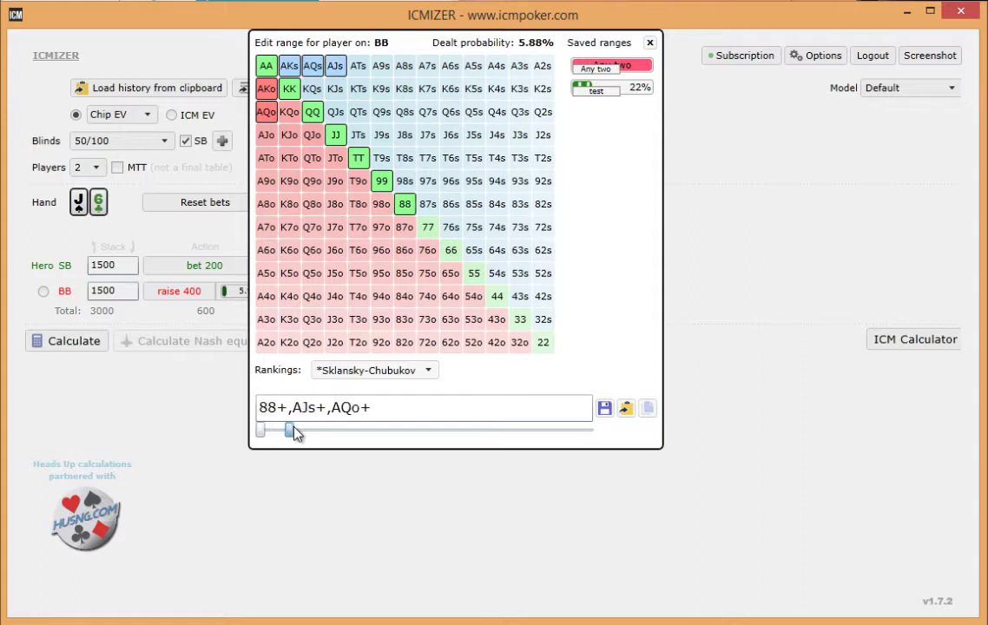
left_click(429, 296)
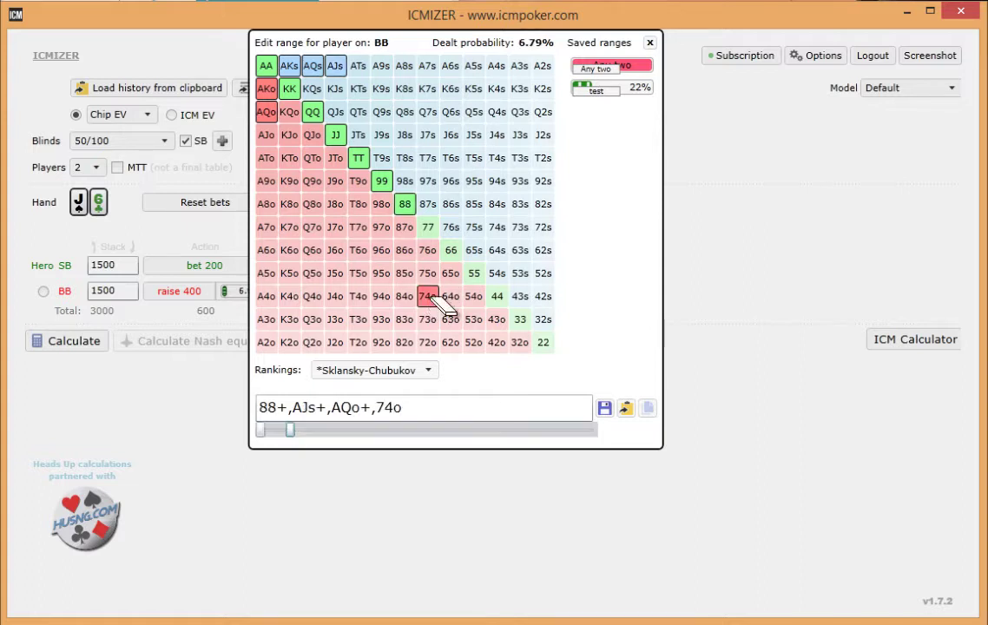
left_click(429, 320)
left_click(435, 298)
left_click(437, 318)
left_click(497, 229)
left_click(496, 249)
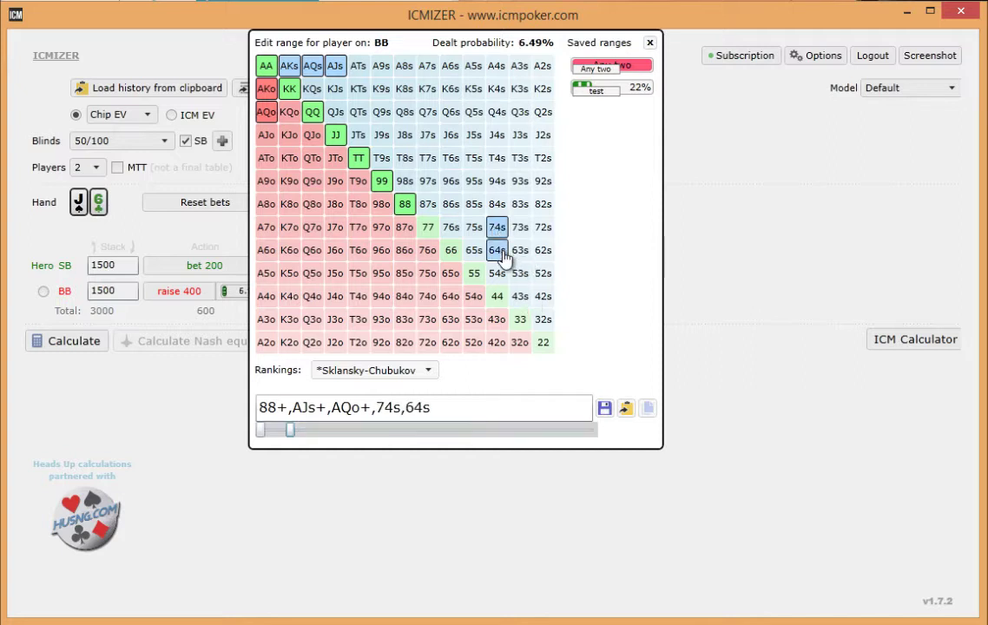
left_click(649, 43)
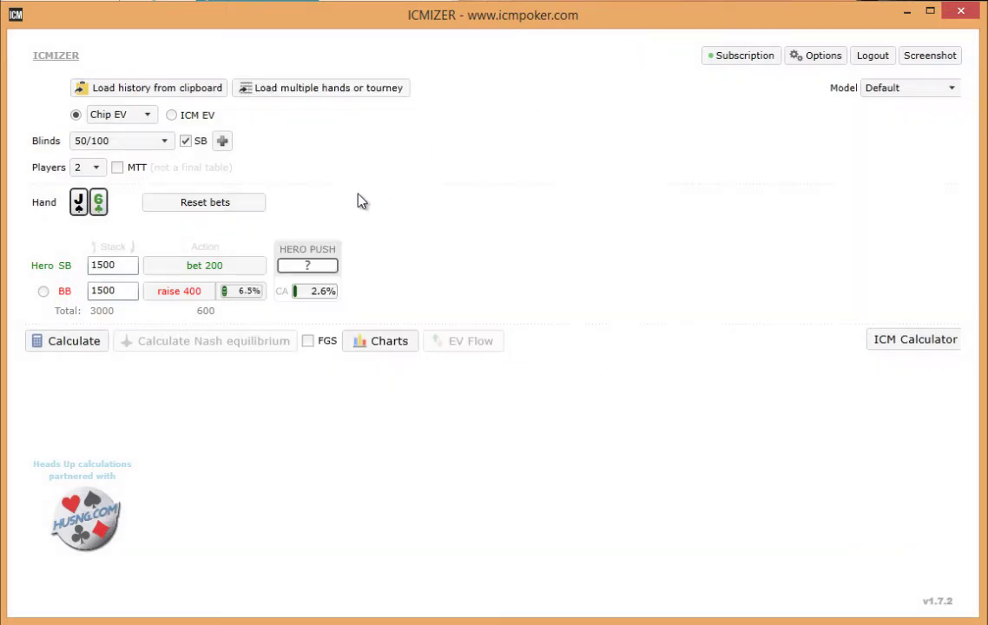
Step: Widen the big blind's call resteal range to 88+, AJs+ and AQo+ and calculate the hero's push range
left_click(320, 295)
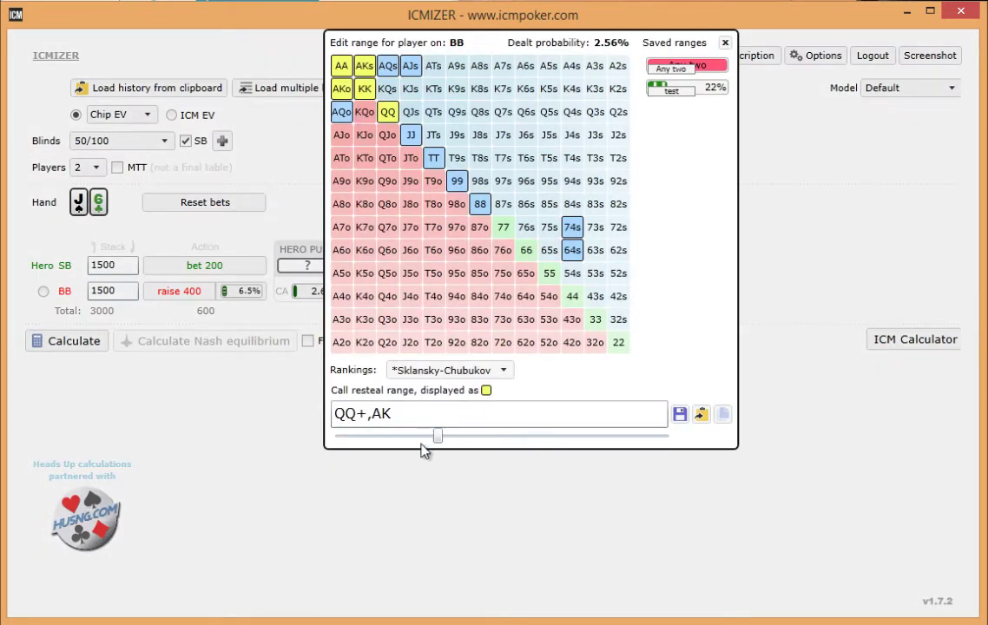
left_click_drag(439, 437, 620, 443)
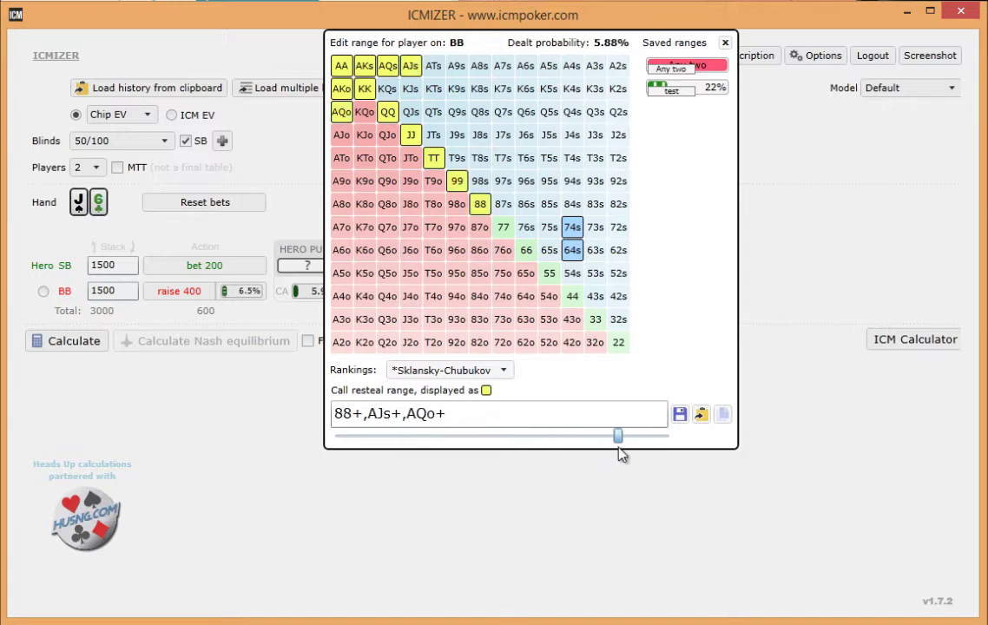
left_click(726, 42)
left_click(68, 342)
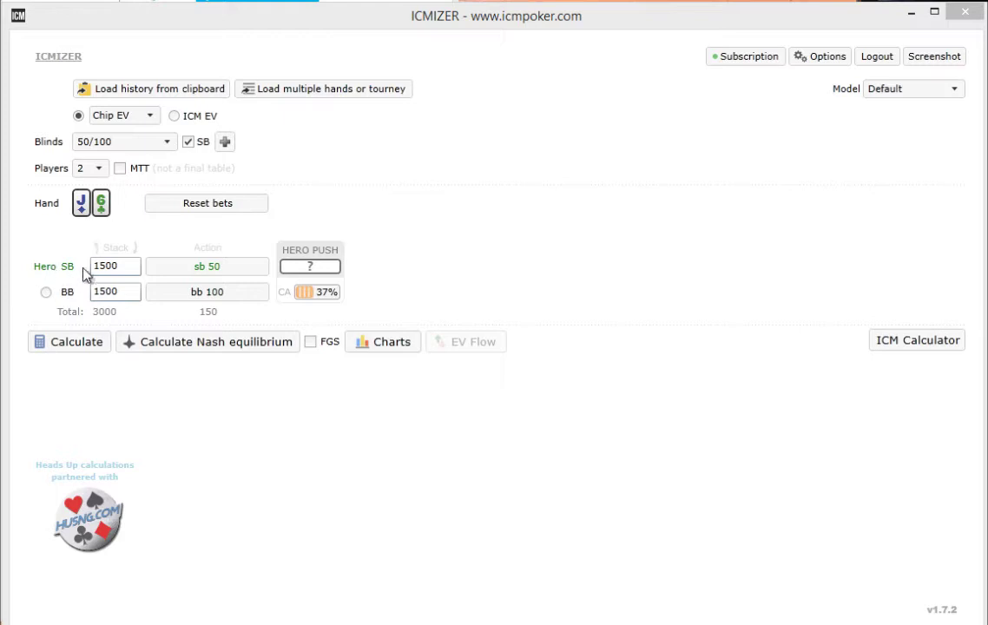
Step: Calculate the Nash equilibrium for the small blind push spot and review the hero's push range and the big blind's call range
left_click(199, 345)
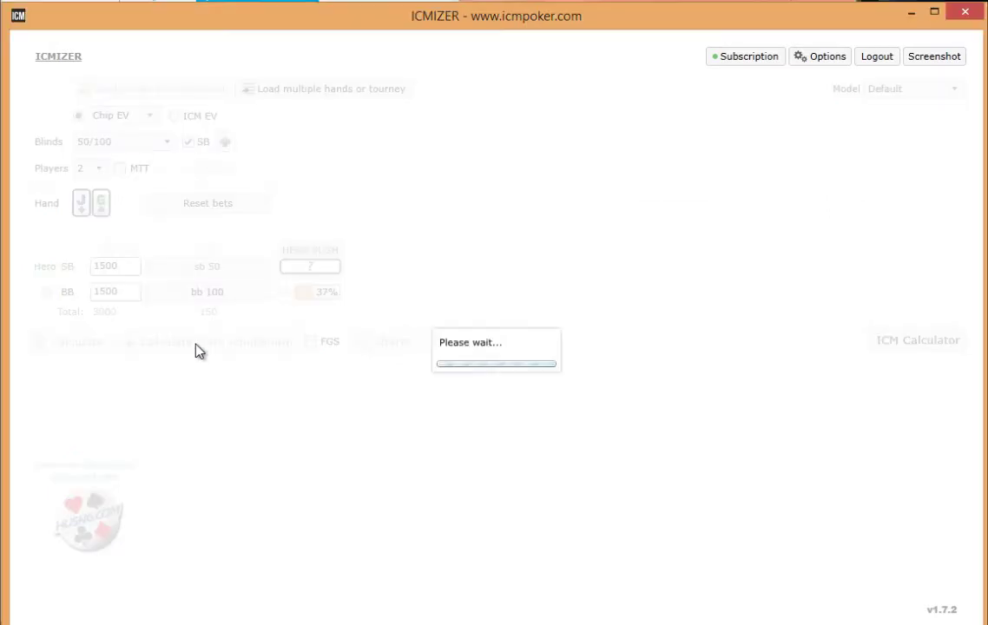
mouse_move(315, 271)
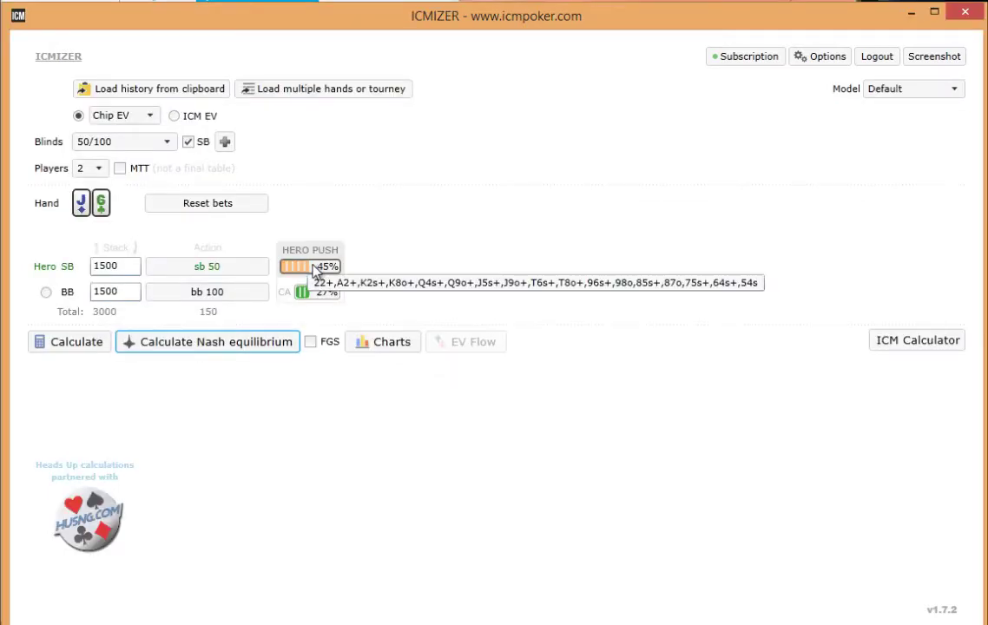
mouse_move(325, 296)
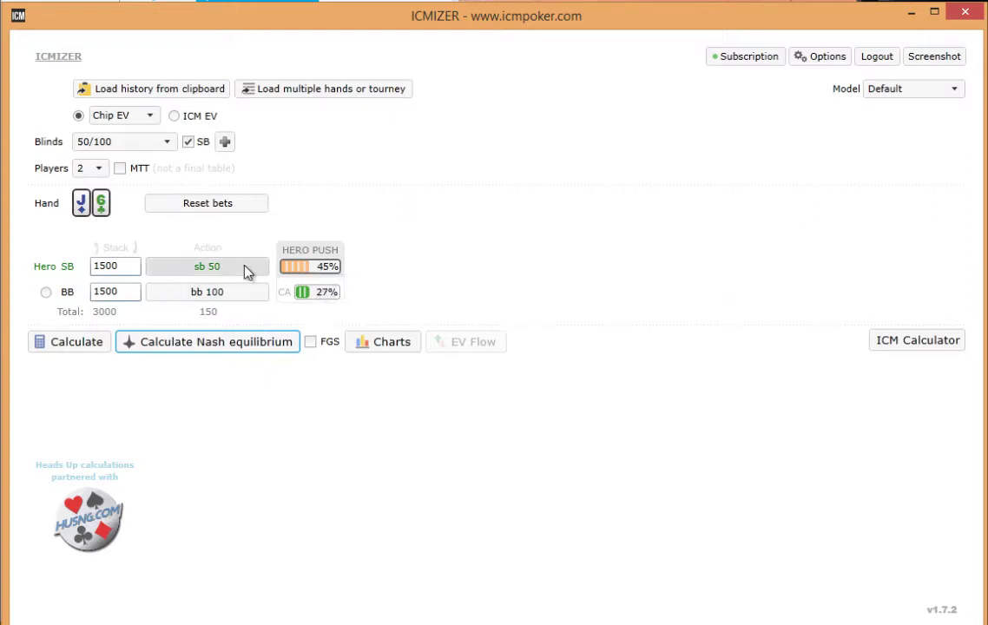
Step: Calculate the hero's push EV against the equilibrium call range and view the range chart and J6o's EV chart
left_click(74, 344)
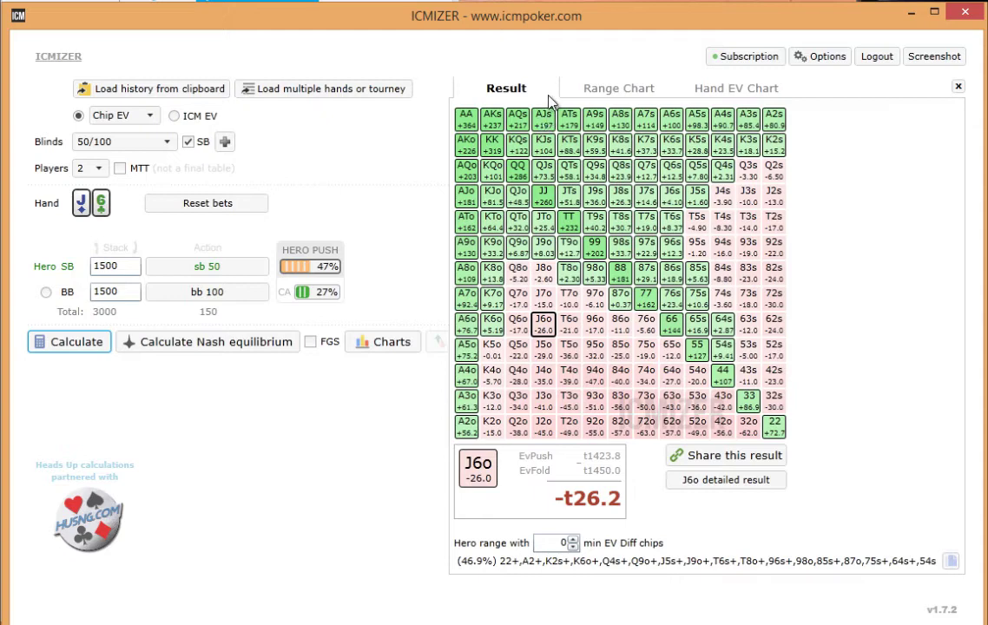
left_click(633, 92)
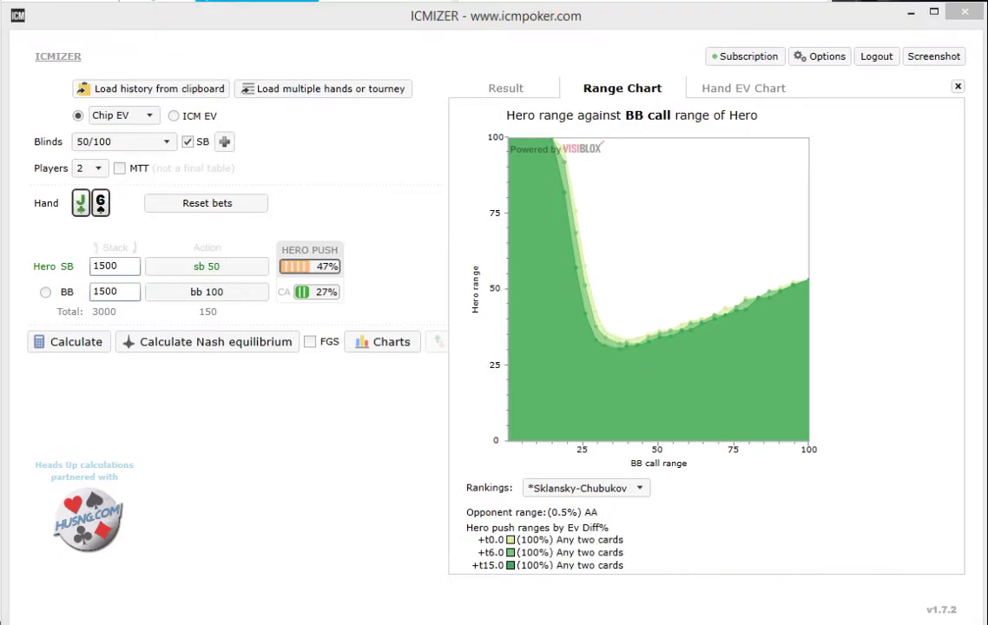
left_click(726, 91)
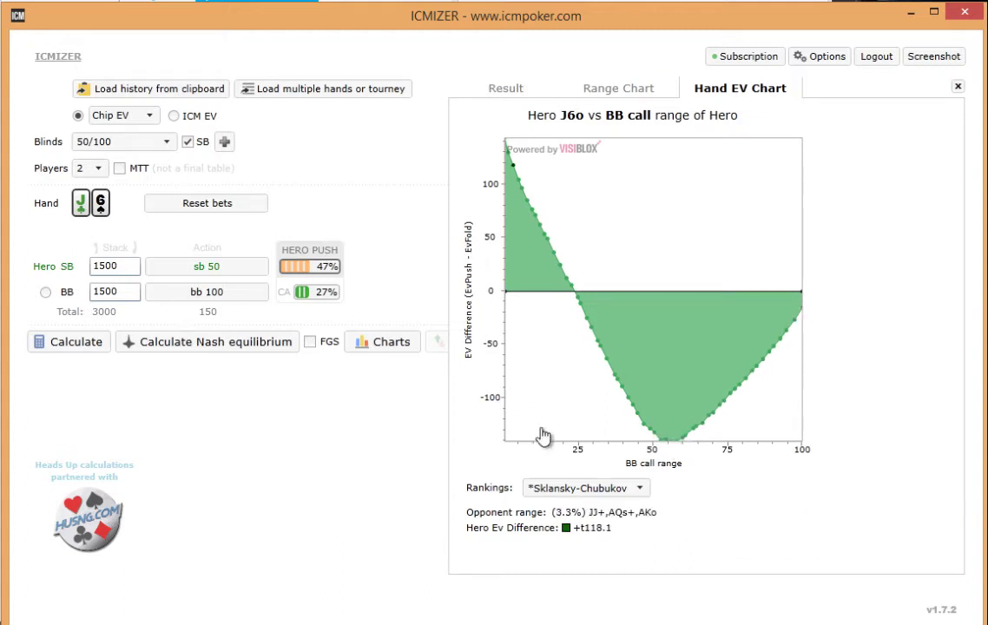
Step: Compare J6o's EV chart under other hand rankings, choosing Versus Random Hand and Power Push
left_click(633, 491)
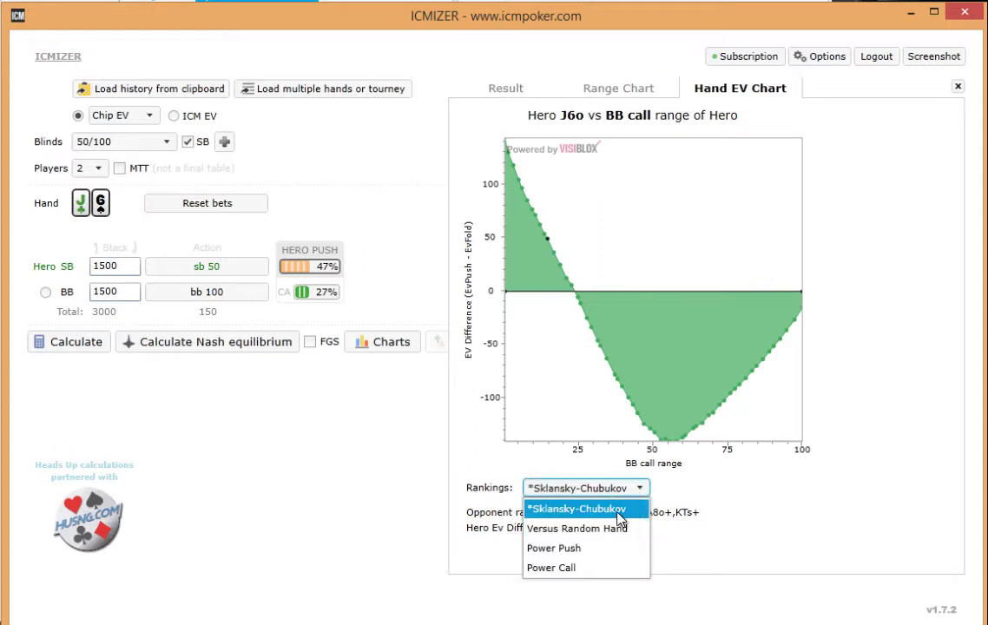
left_click(633, 527)
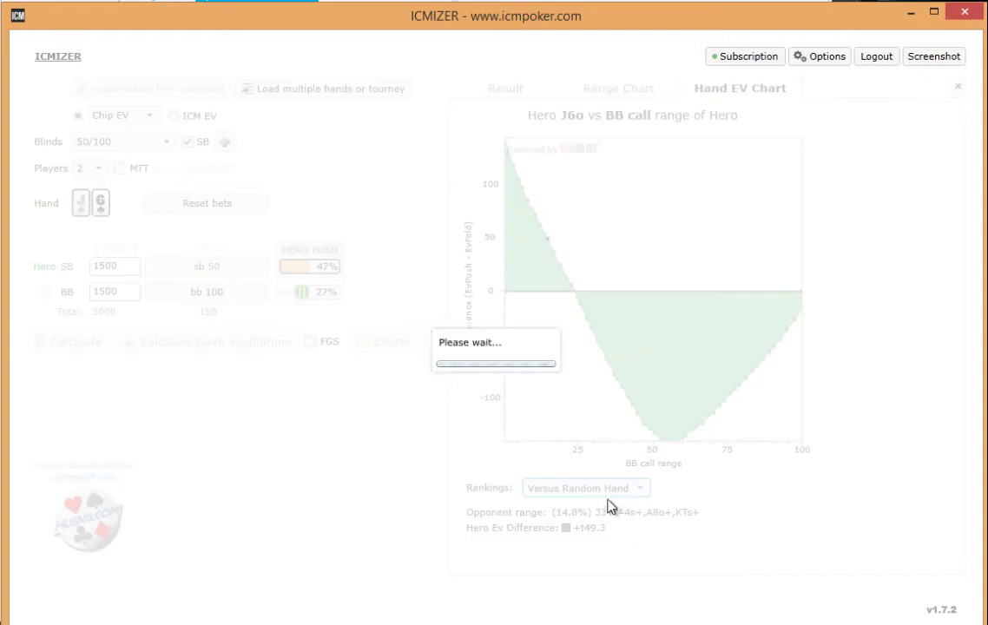
left_click(610, 489)
left_click(611, 545)
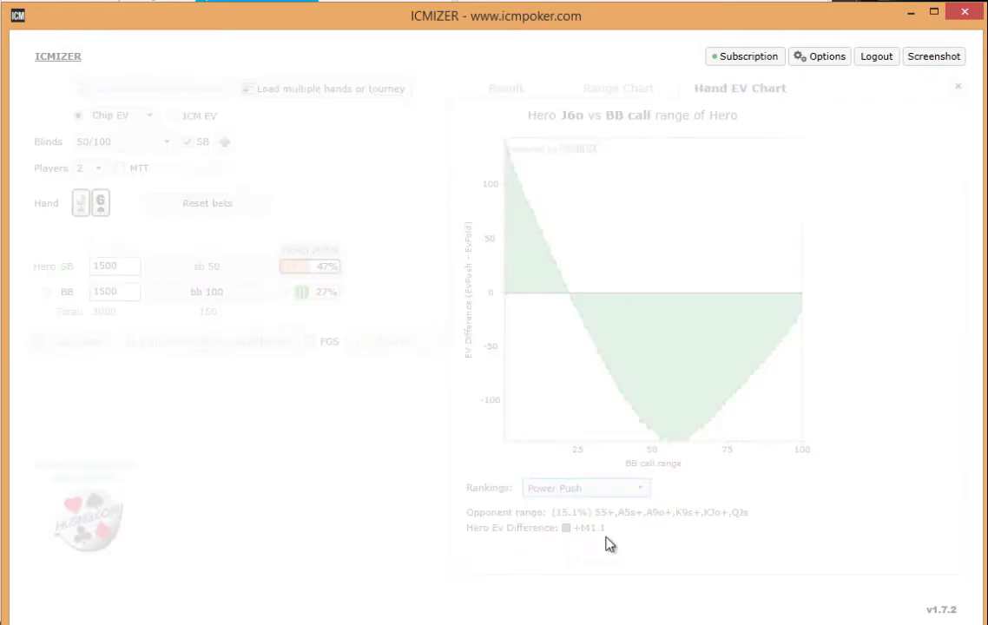
Step: Display J6o's EV chart using the Power Call hand ranking
left_click(598, 489)
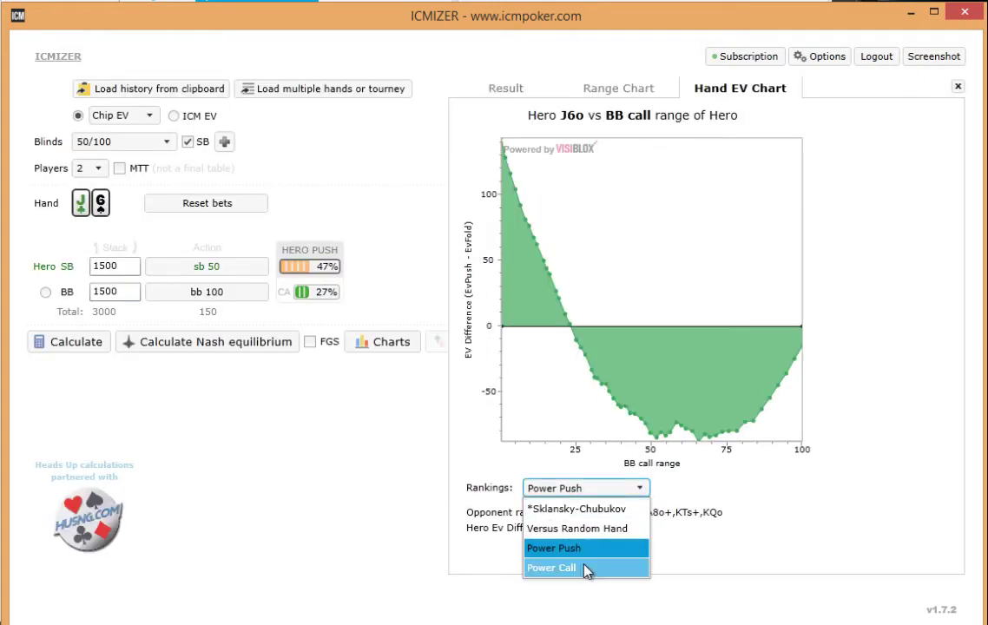
left_click(584, 567)
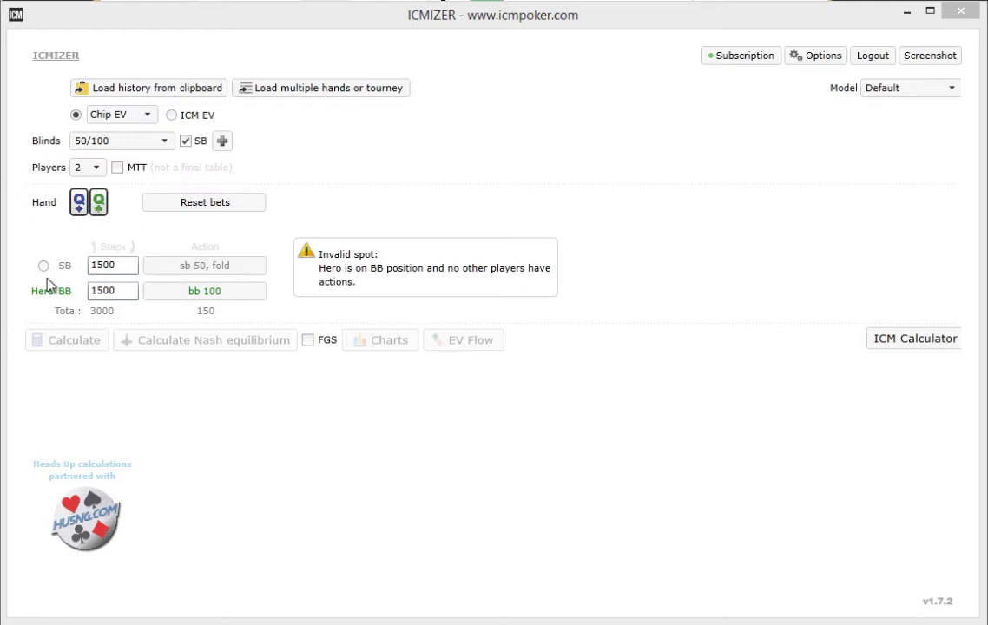
Step: Set the small blind's action to limp 100 and its limping range to JJ+,AT+,Q6o-Q4o,J7o-J4o,T8o-T5o,95o+,86o+
left_click(182, 269)
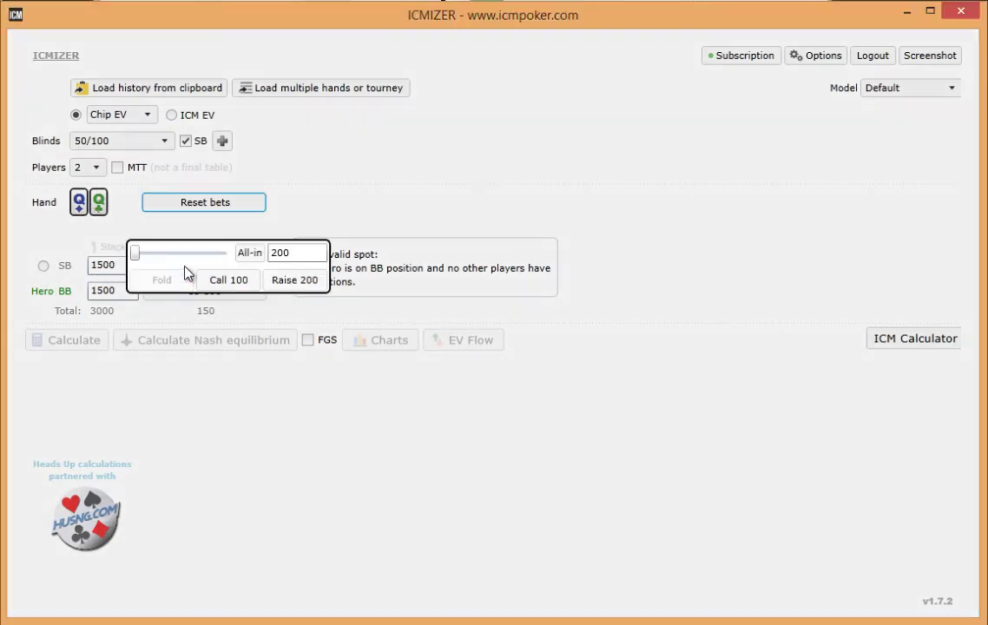
left_click(228, 283)
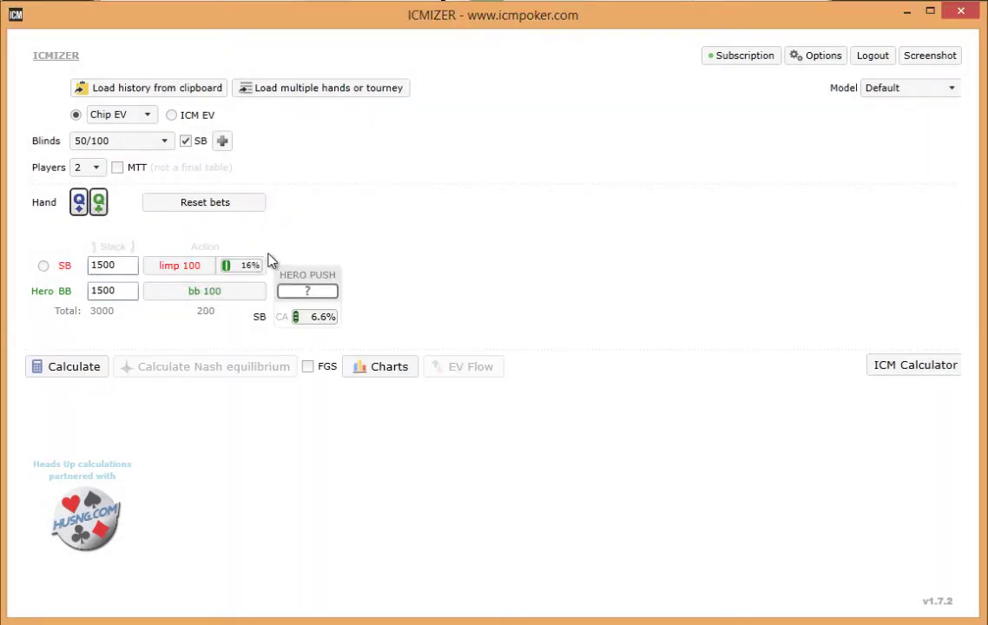
left_click(243, 267)
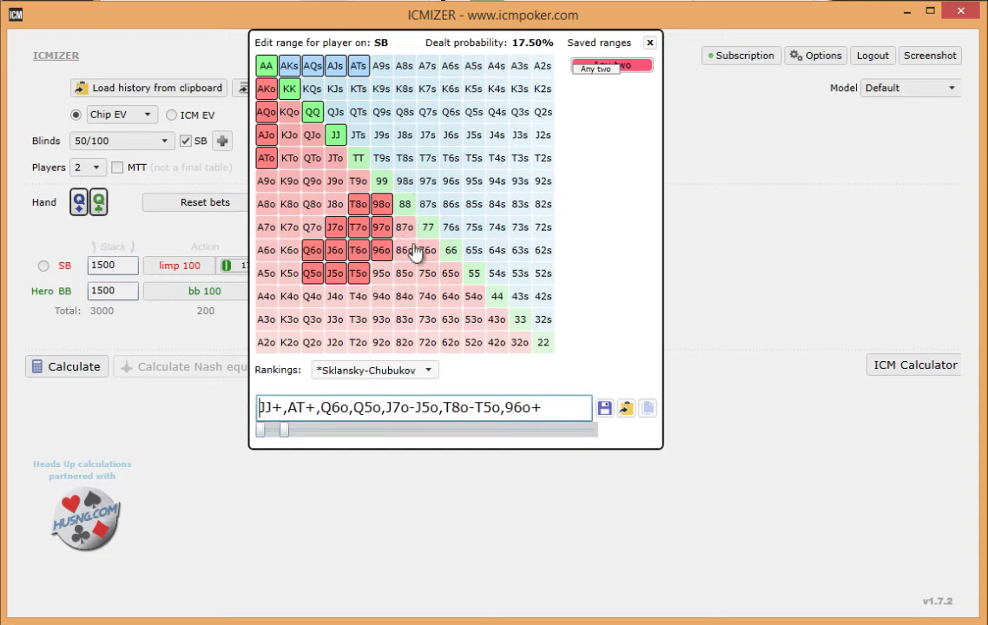
left_click_drag(404, 231, 405, 251)
left_click(382, 275)
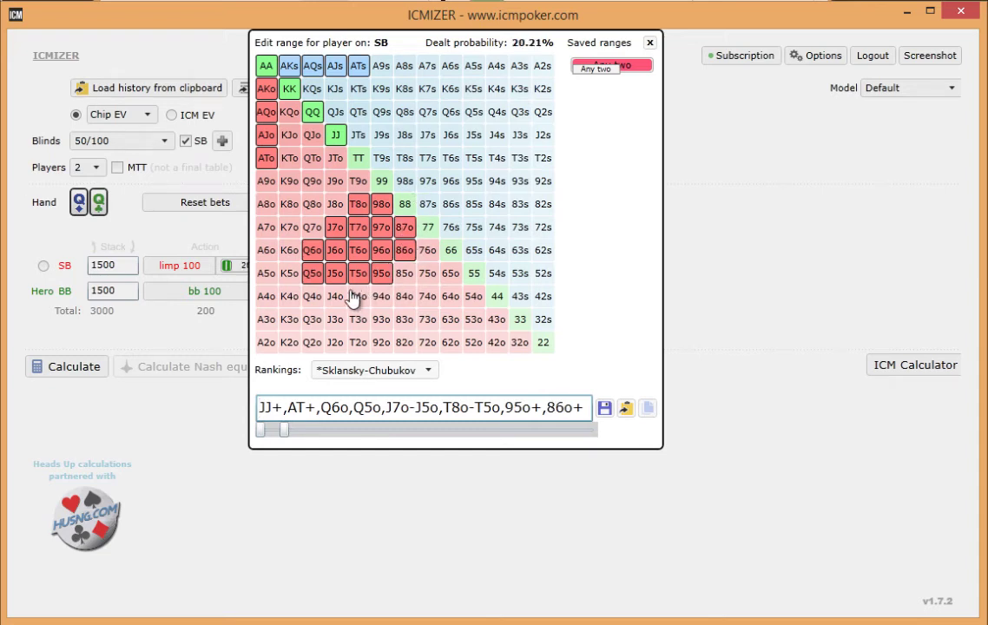
left_click(327, 297)
left_click(319, 297)
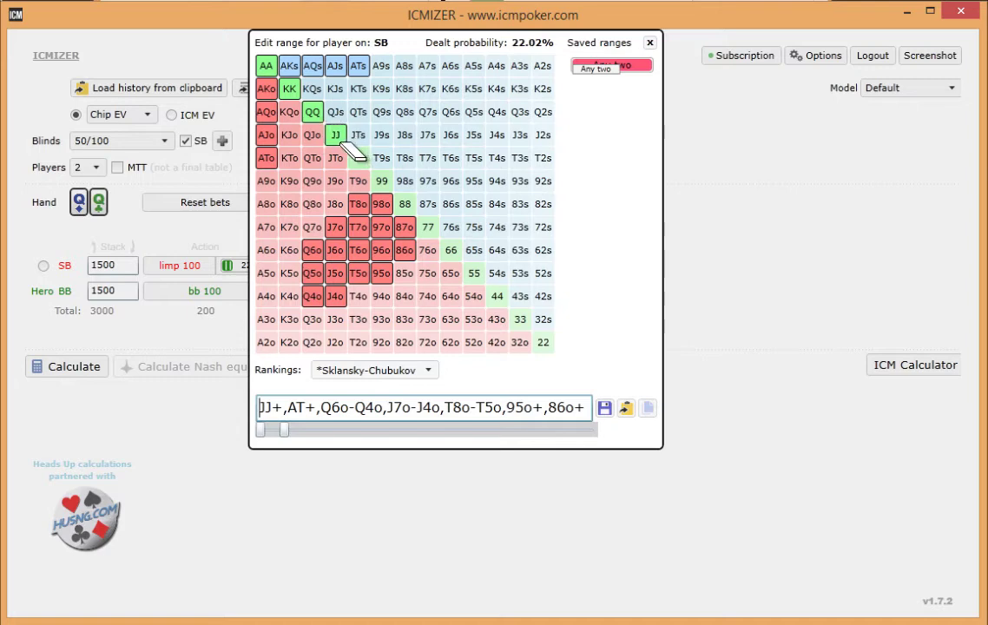
Step: Save the small blind's edited limping range under the name test
left_click(605, 409)
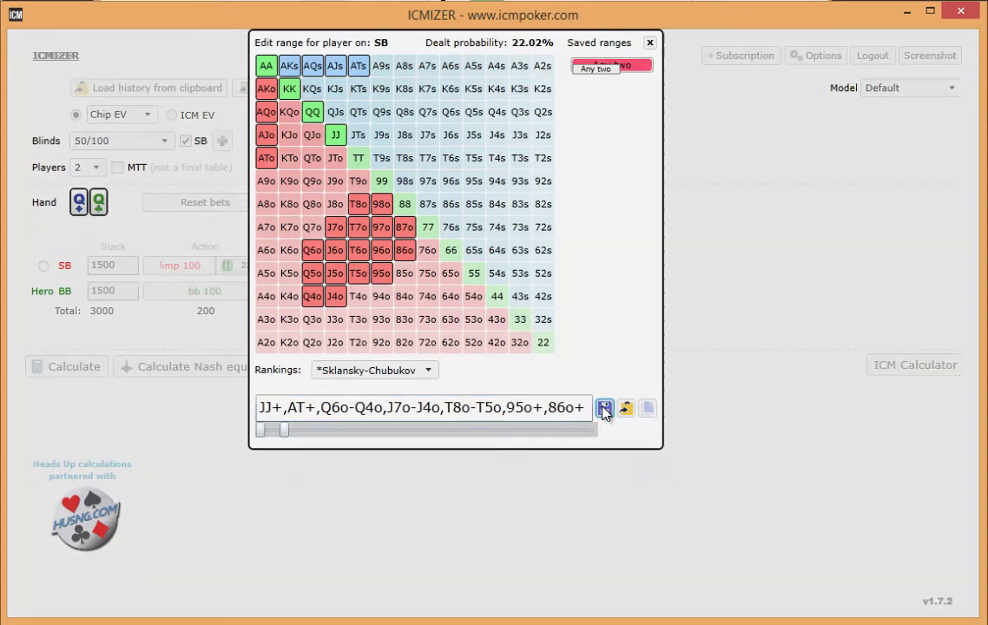
type("te")
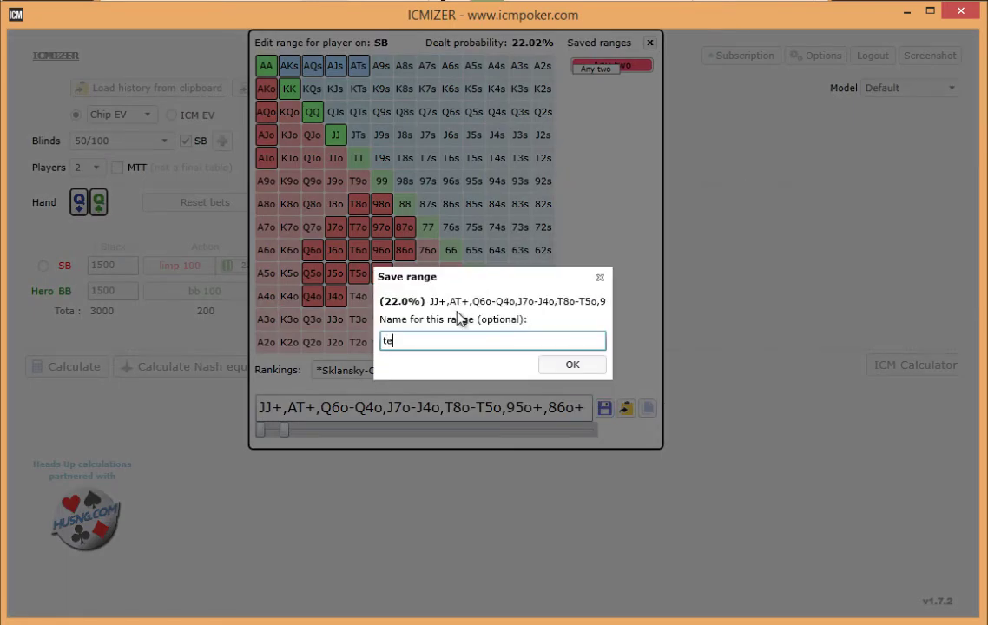
type("st")
left_click(569, 367)
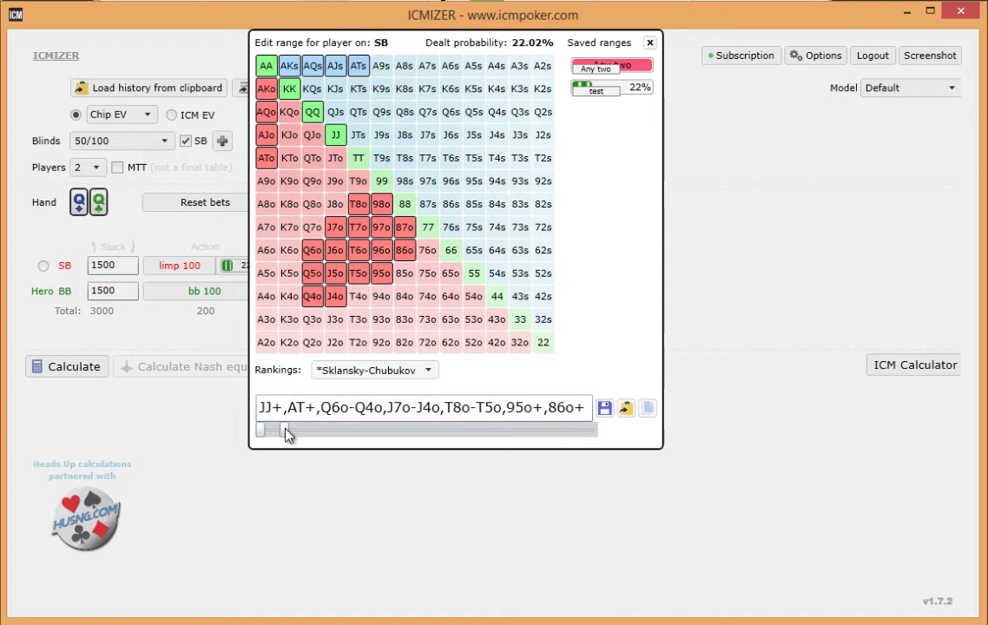
Step: Narrow the small blind's limping range to the very strongest hands, and reload it from the saved range test
left_click_drag(287, 433, 260, 432)
left_click(633, 91)
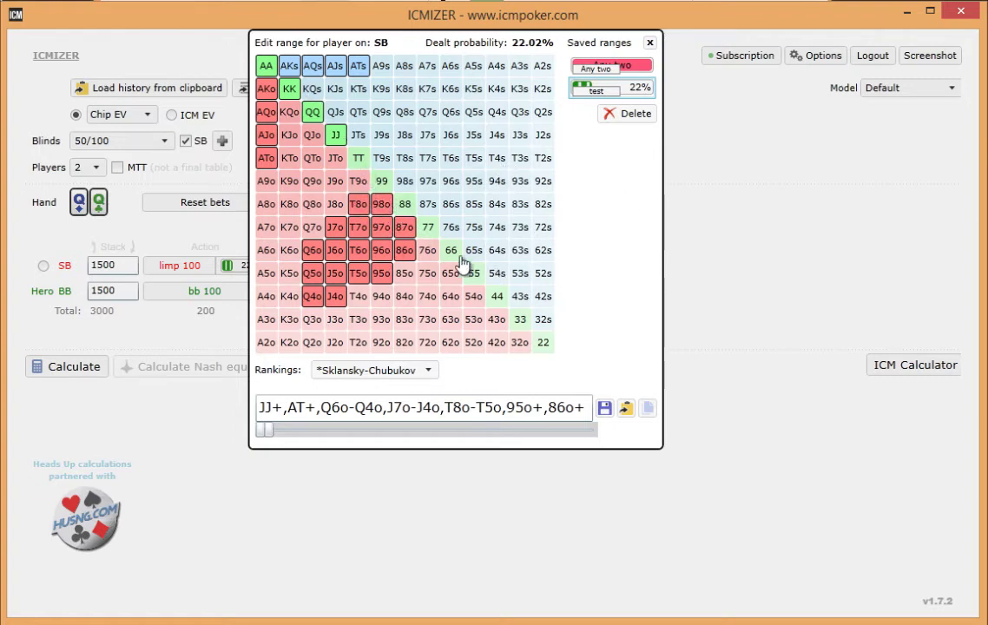
left_click(651, 43)
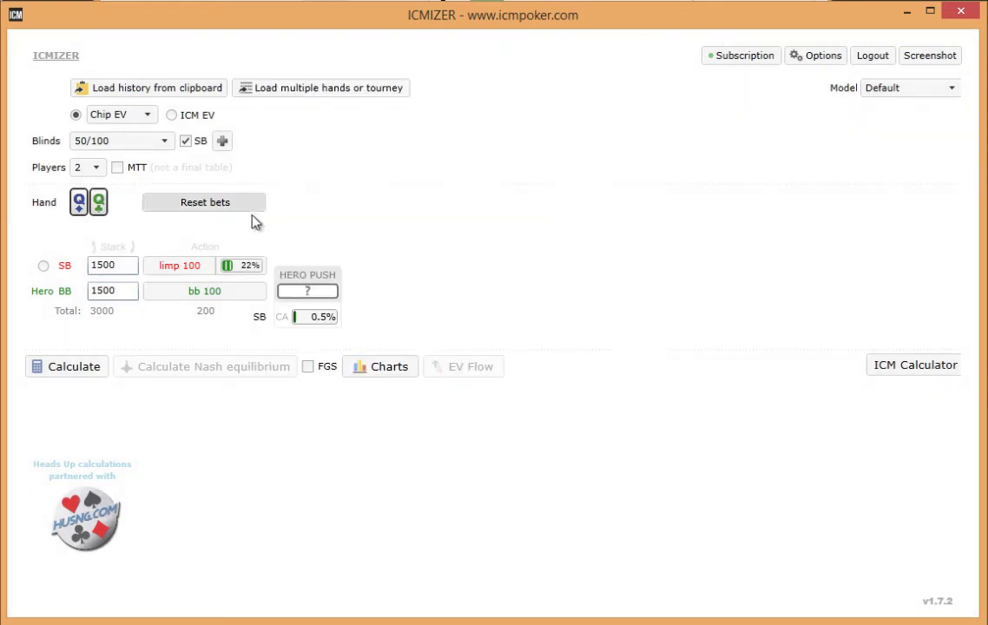
Step: Widen the small blind's call resteal range to JJ+,AT+ and calculate the hero's push range from the big blind
left_click(323, 318)
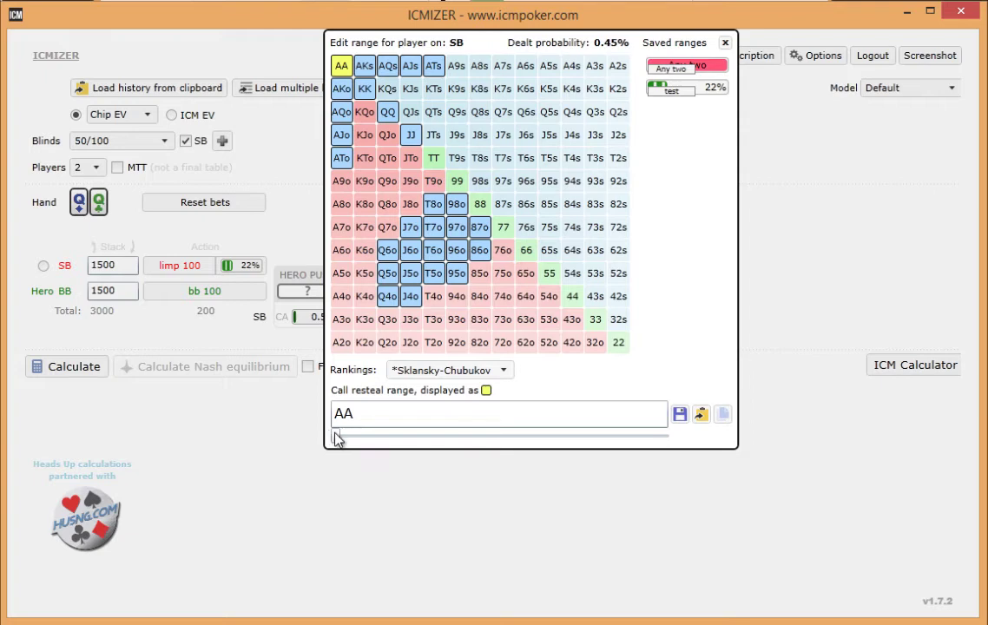
left_click_drag(337, 439, 470, 438)
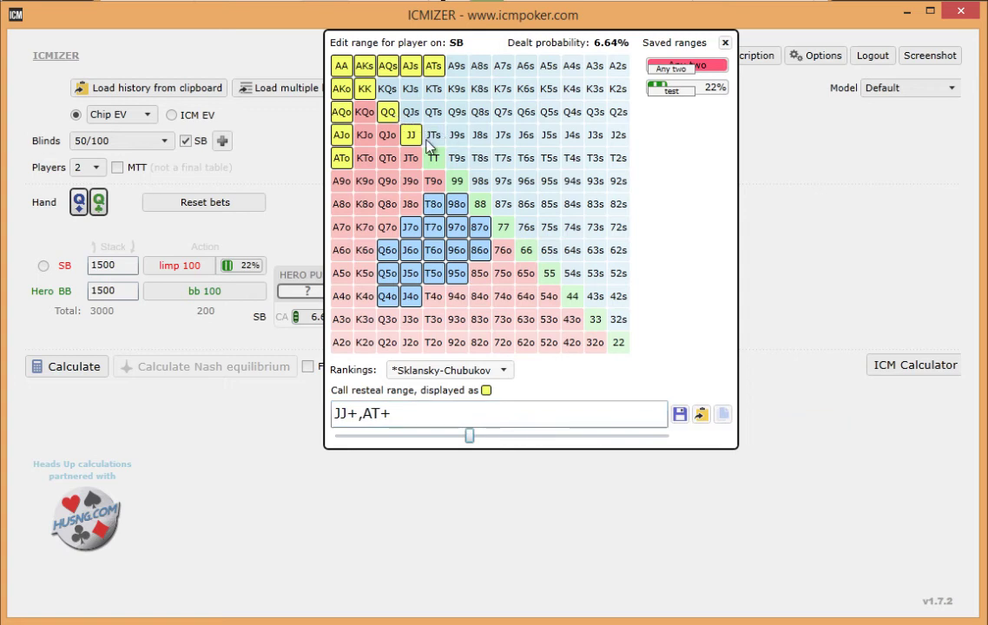
left_click(725, 43)
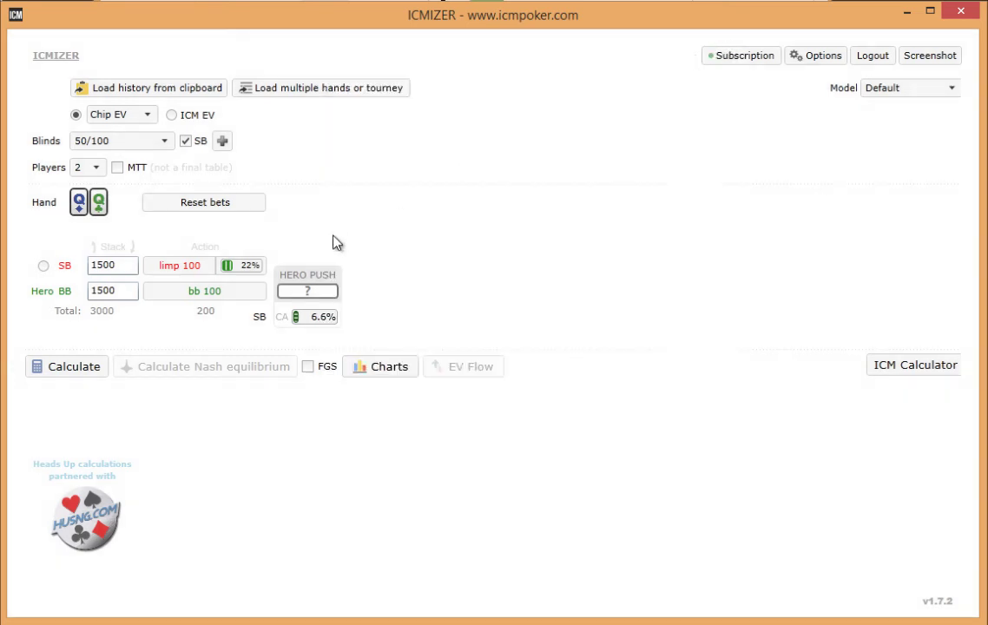
left_click(50, 369)
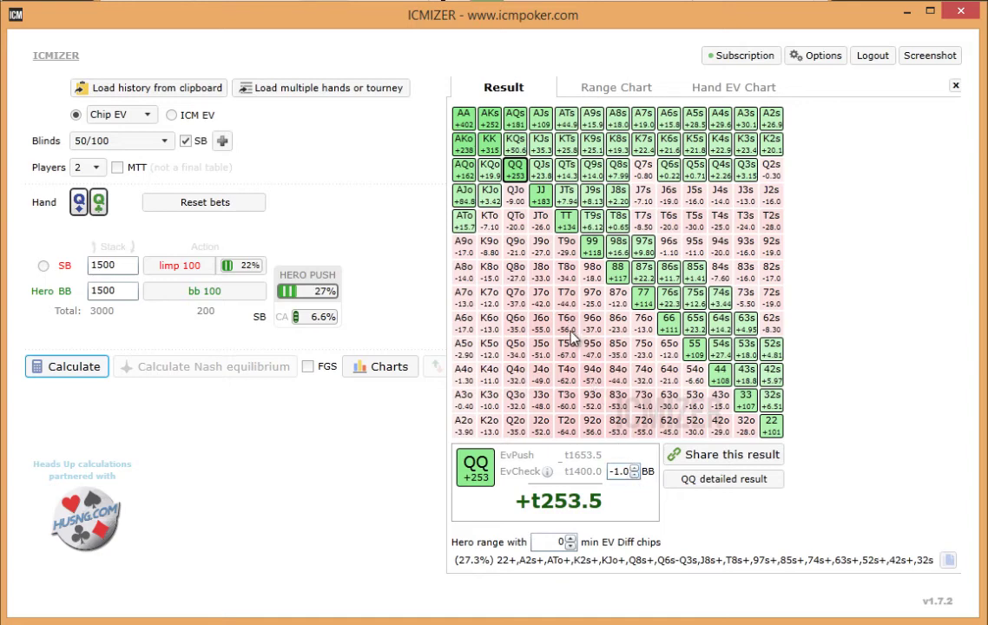
Step: Lower the hero's EvCheck assumption to -1.4 BB and observe how the push range responds
left_click(637, 468)
left_click(636, 476)
left_click(636, 476)
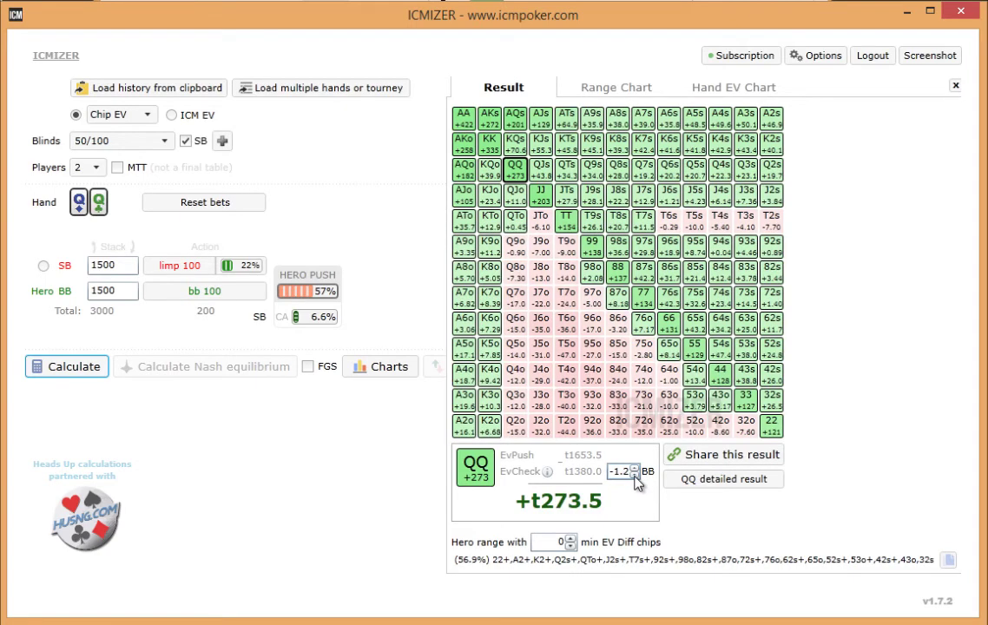
left_click(635, 476)
left_click(637, 468)
left_click(636, 475)
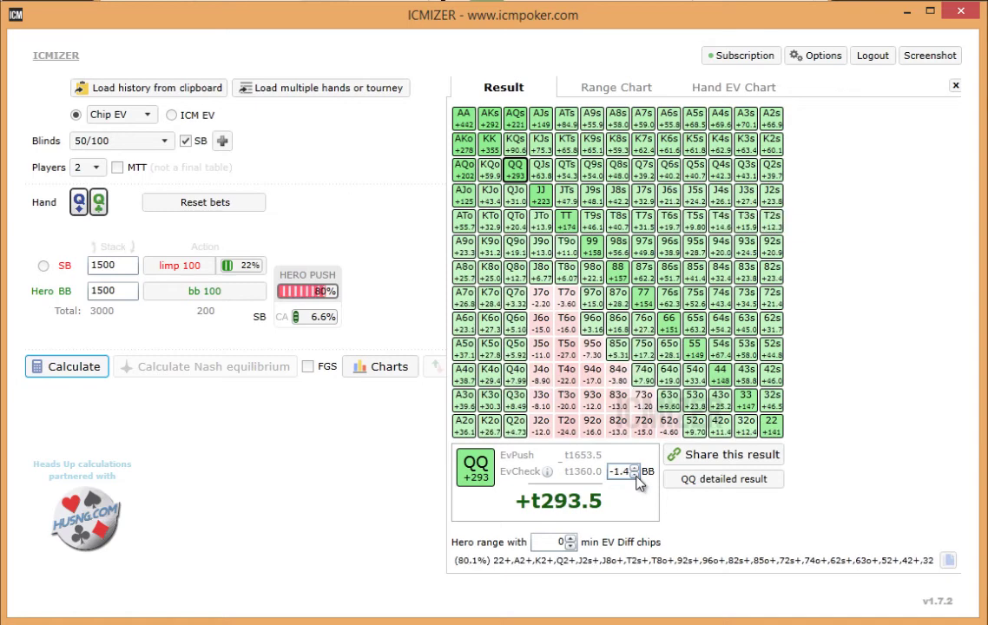
Step: Raise the hero's EvCheck assumption step by step to -0.4 BB and compare the push range
left_click(635, 469)
left_click(635, 468)
left_click(635, 468)
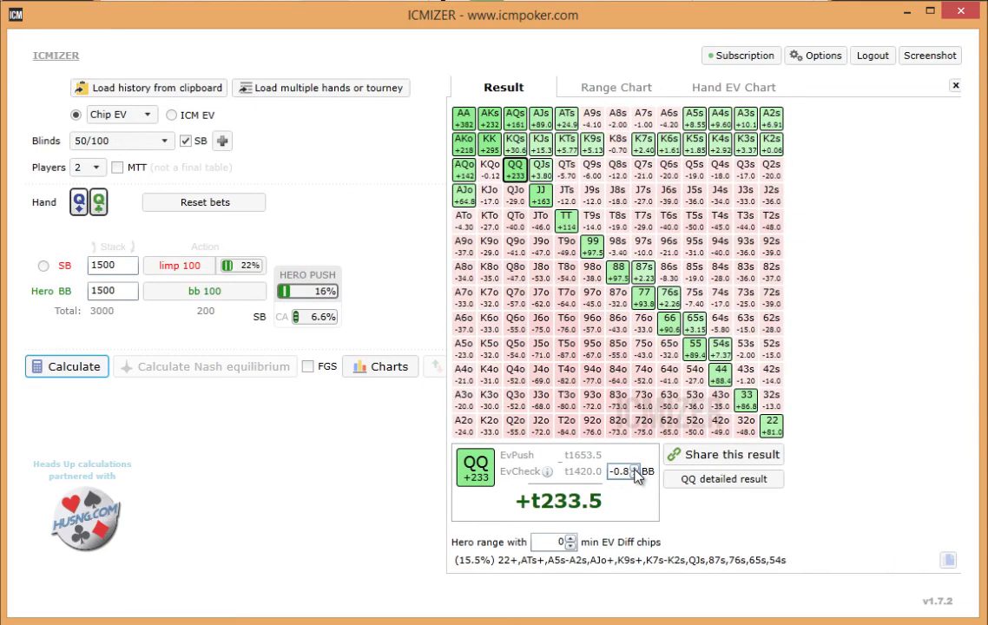
left_click(635, 468)
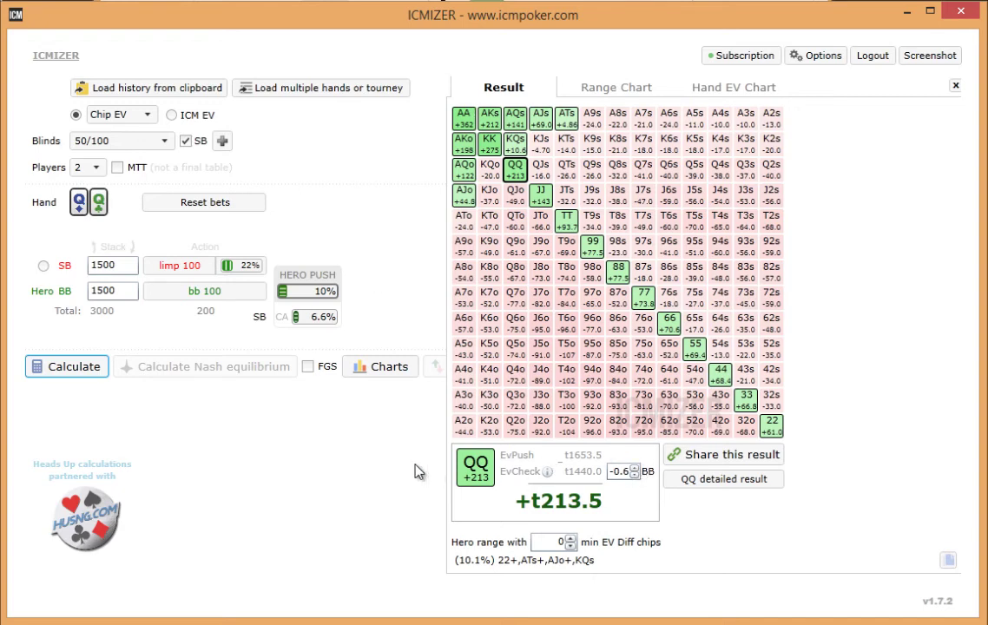
left_click(635, 469)
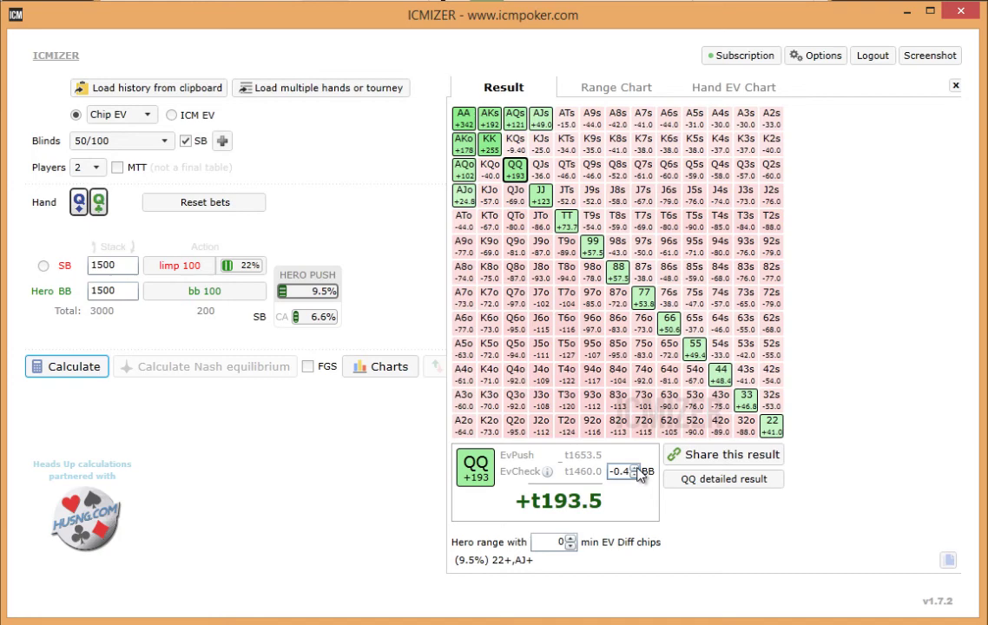
Step: Return the hero's EvCheck assumption to -1.0 BB
left_click(636, 467)
left_click(636, 476)
double_click(636, 476)
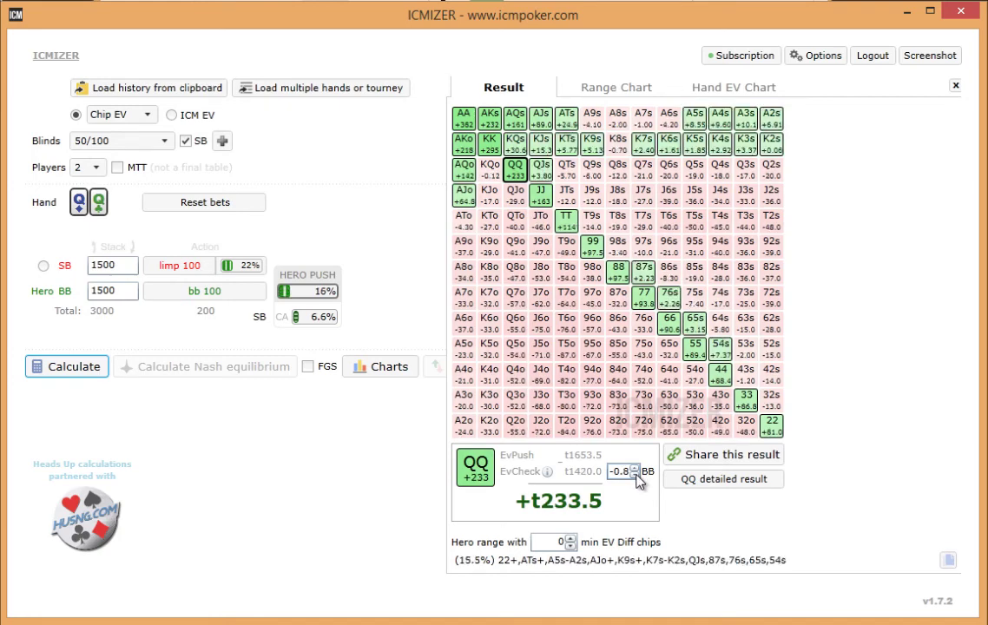
left_click(636, 476)
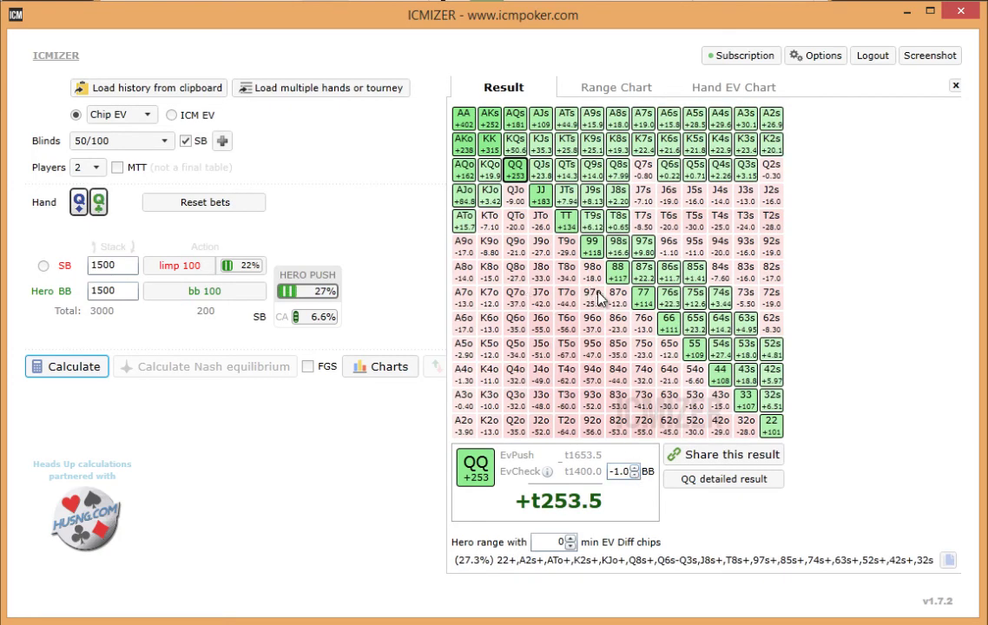
Step: Vary the EvCheck assumption between -1.4 and -0.4 BB and settle on -0.6 BB for the hero's push range
left_click(634, 476)
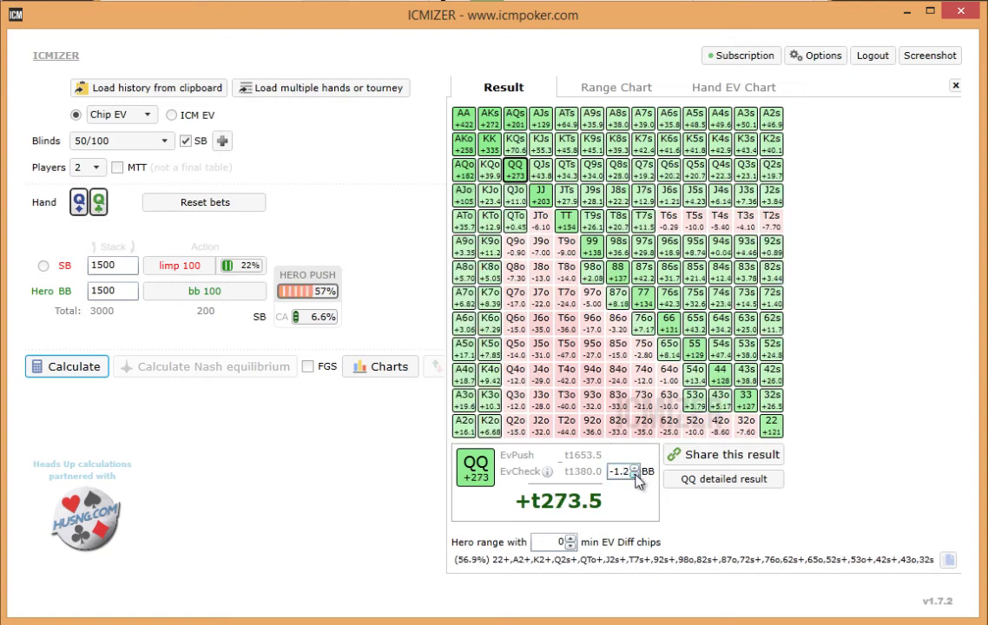
left_click(634, 477)
left_click(635, 469)
left_click(635, 470)
left_click(635, 470)
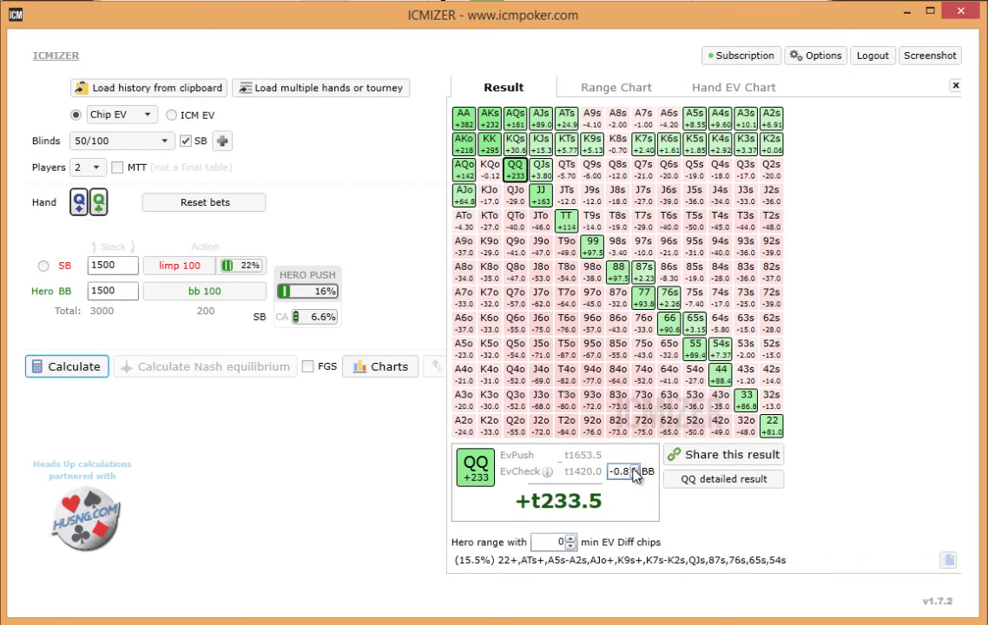
left_click(635, 470)
left_click(635, 470)
left_click(635, 477)
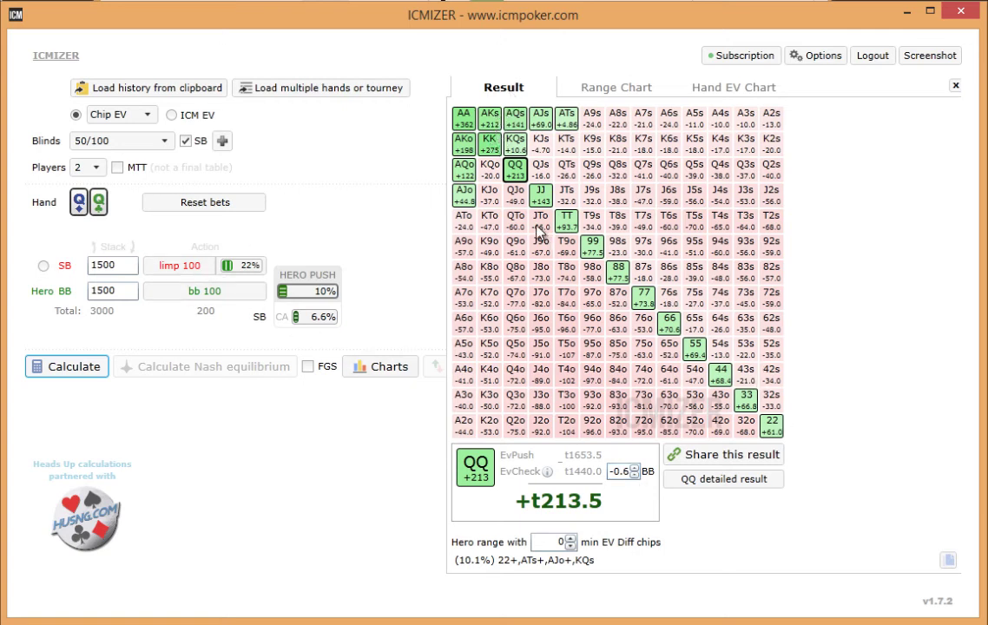
Step: Compare the push EV of JJ, TT and QQ, and review the detailed result for QQ
left_click(544, 196)
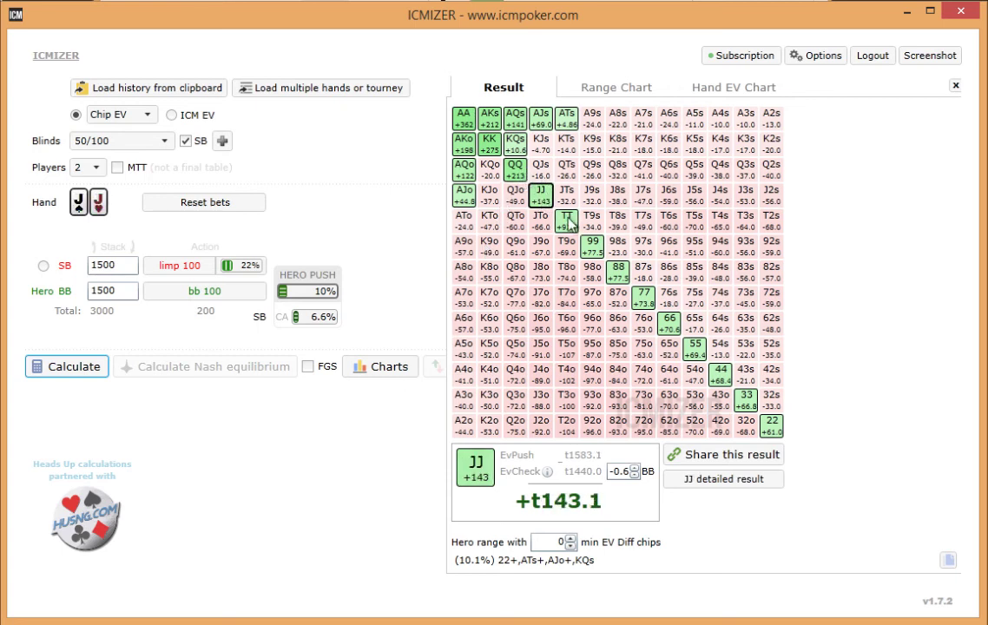
left_click(567, 221)
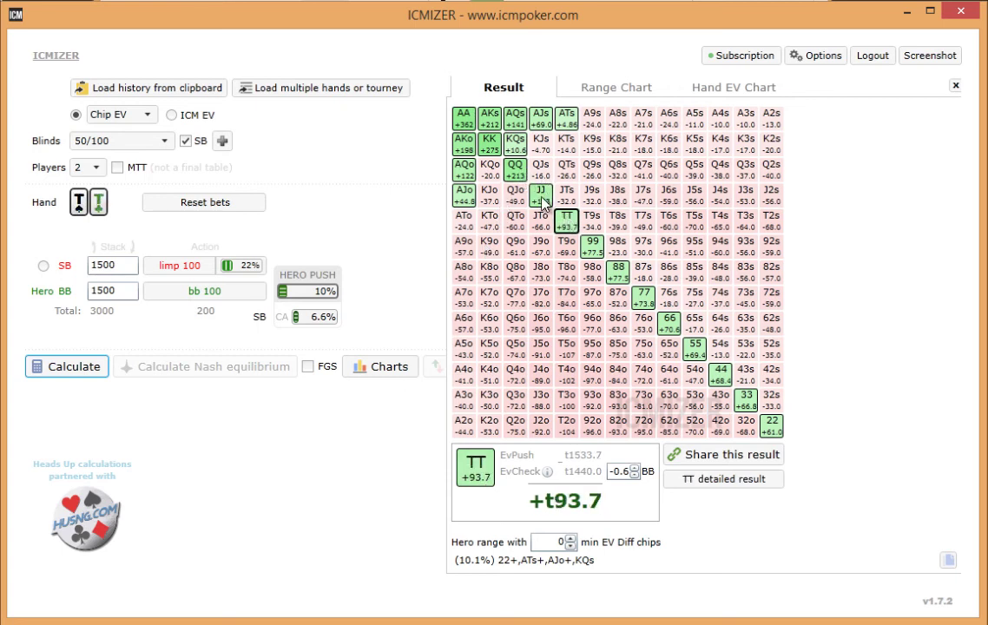
left_click(515, 170)
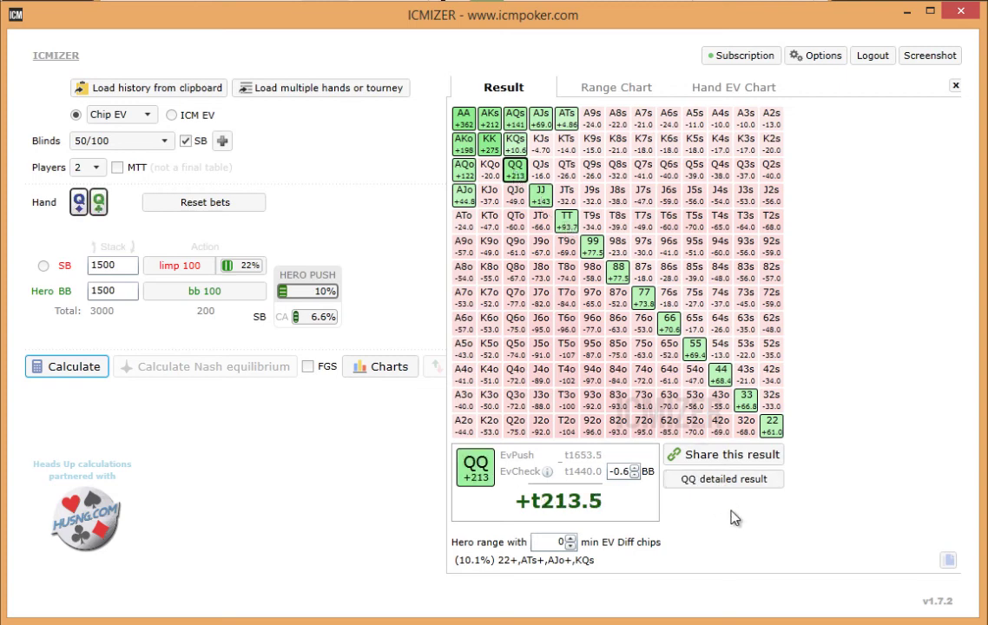
left_click(738, 483)
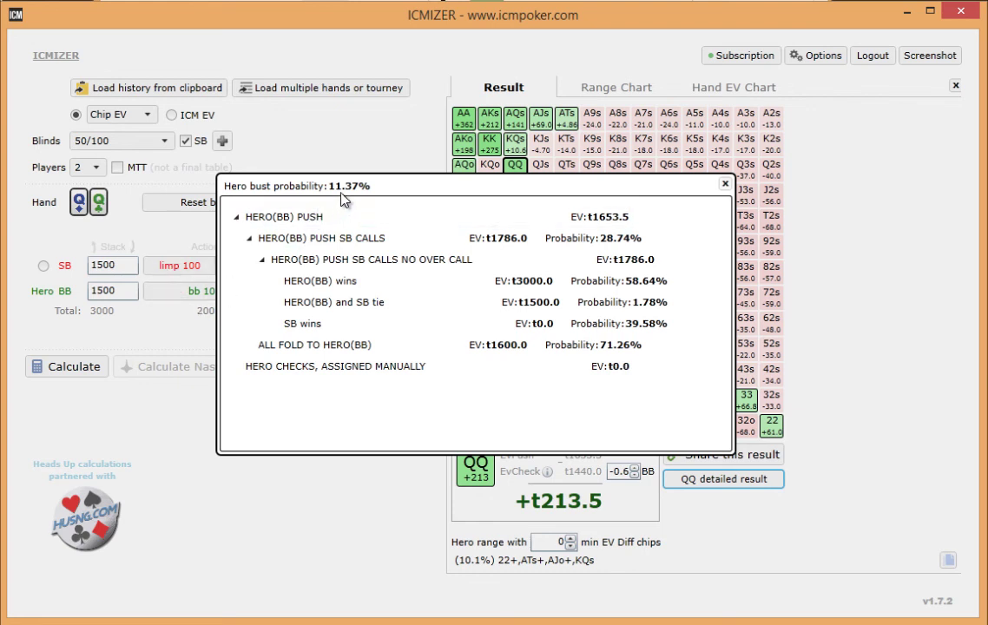
left_click(725, 183)
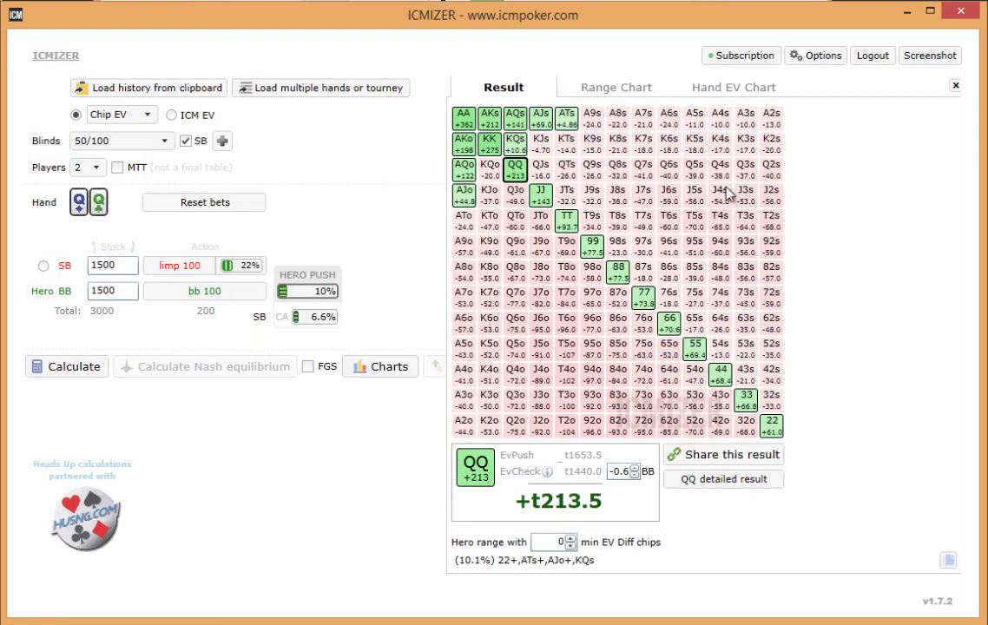